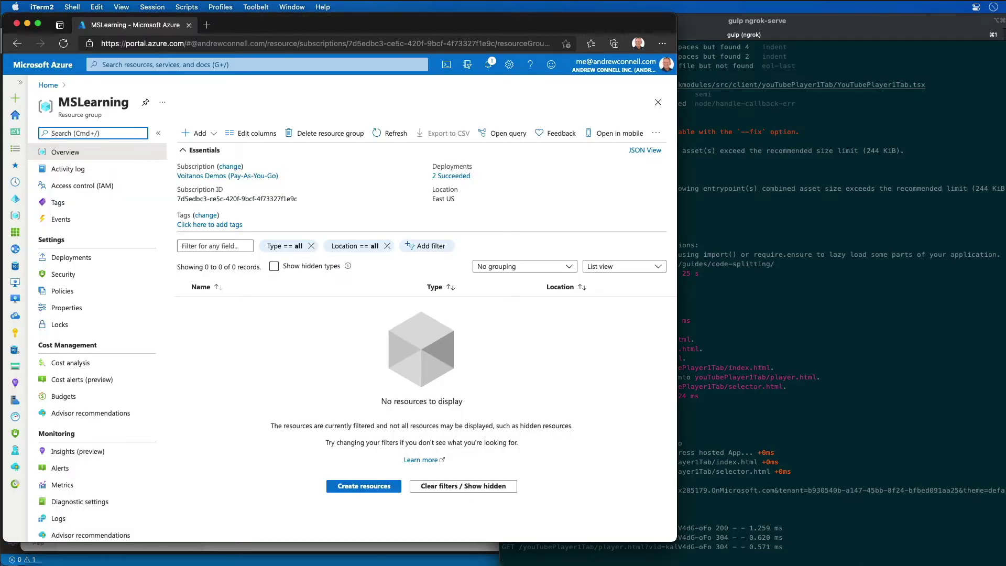
# - Search the Marketplace for 'bot' and start creating a Bot Channels Registration
pyautogui.moveTo(77, 105); pyautogui.dragTo(103, 105)
pyautogui.click(226, 396)
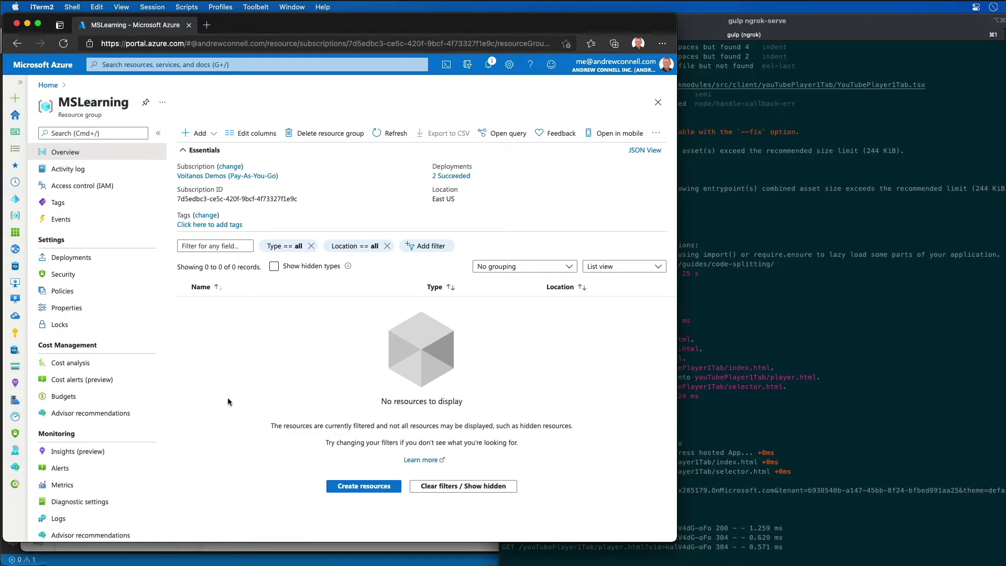
pyautogui.click(215, 136)
pyautogui.click(212, 151)
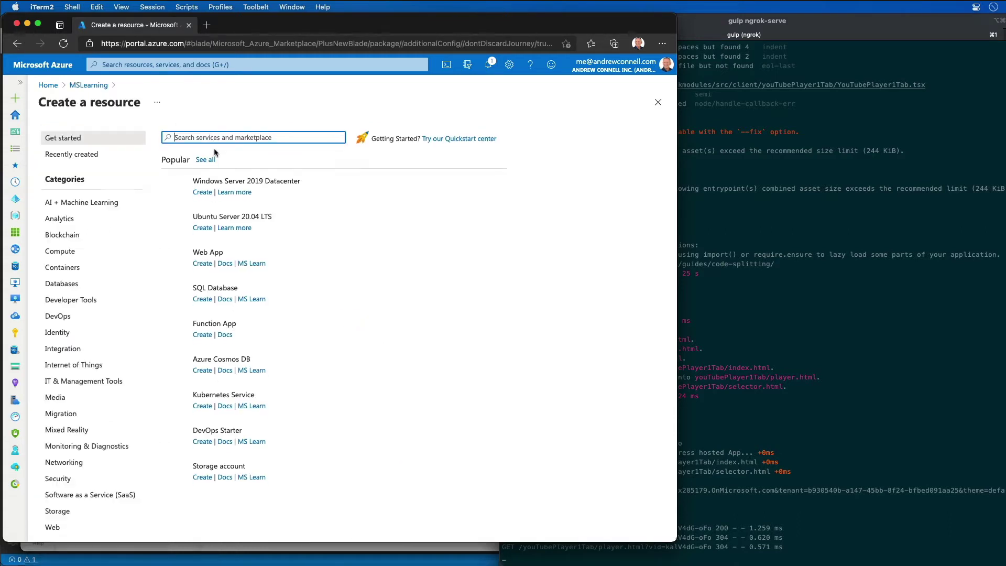
pyautogui.write('bot')
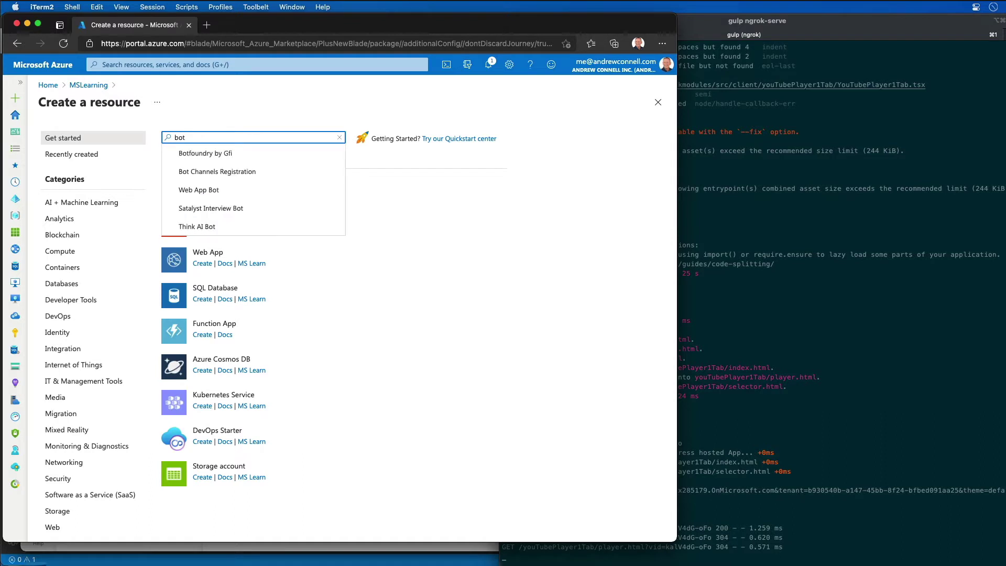
pyautogui.click(246, 173)
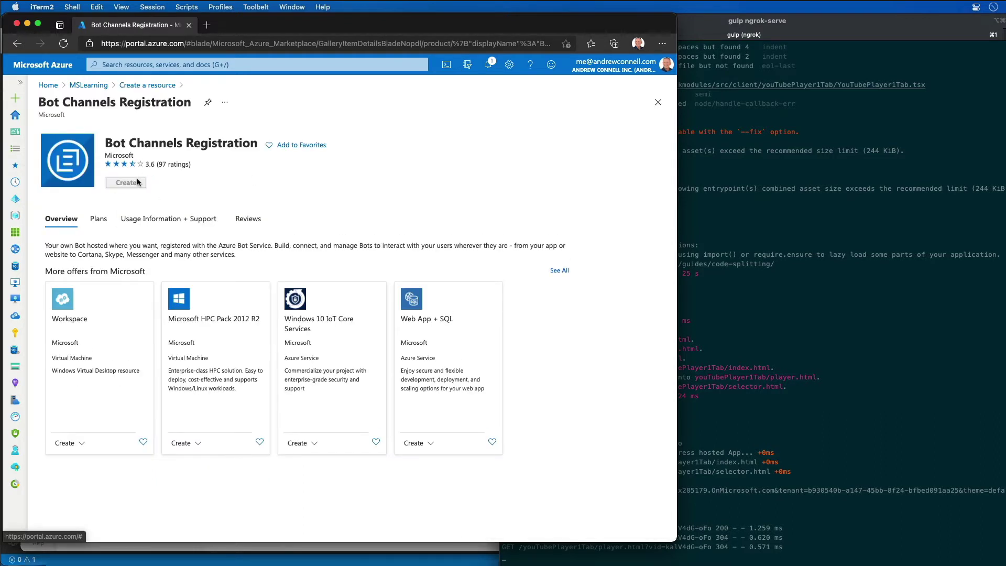
pyautogui.click(138, 181)
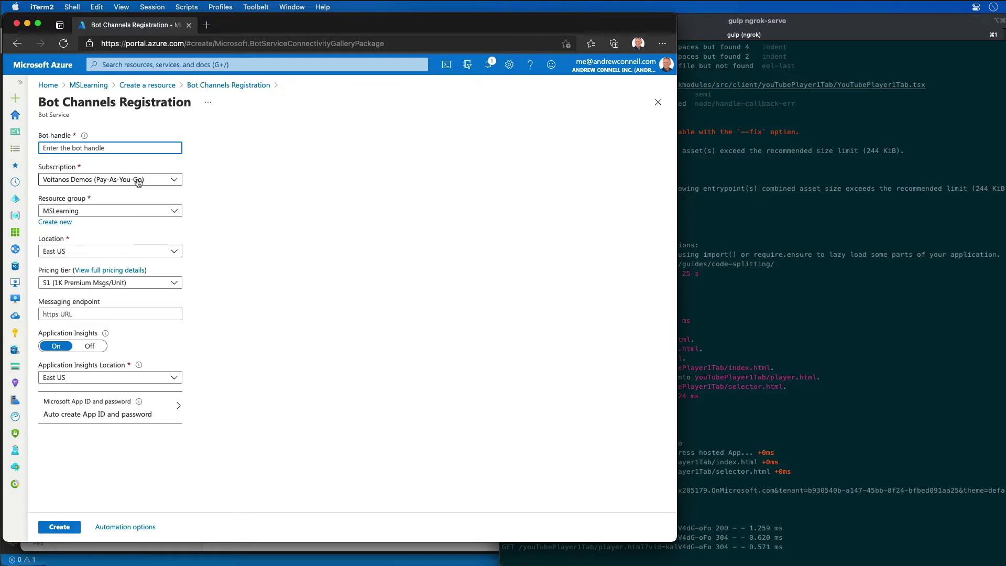
# - Submit the registration with handle MSLearn2021Q4, the F0 pricing tier and Application Insights off
pyautogui.write('MSLearn')
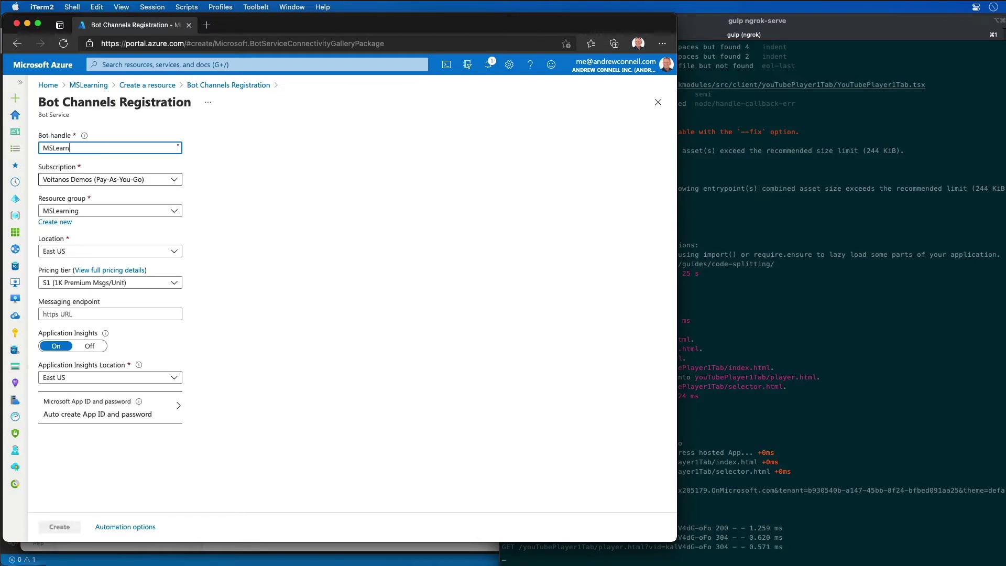
pyautogui.write('2021Q4')
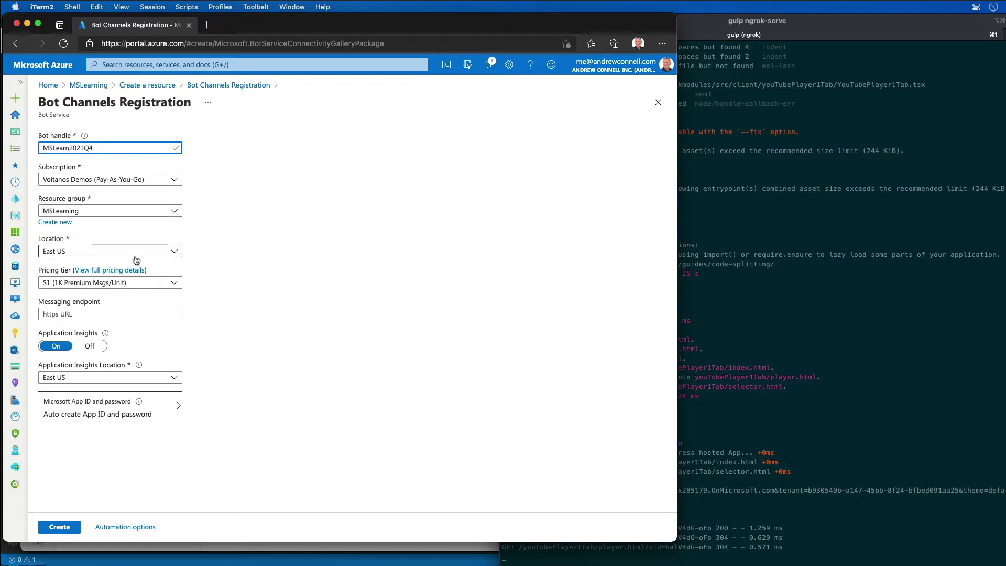
pyautogui.click(113, 282)
pyautogui.click(105, 308)
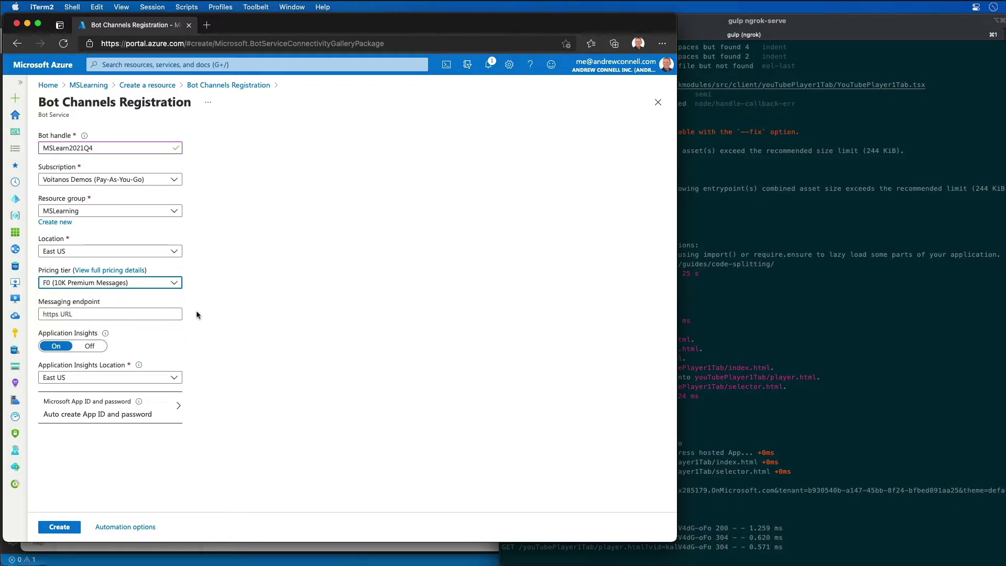
pyautogui.click(91, 347)
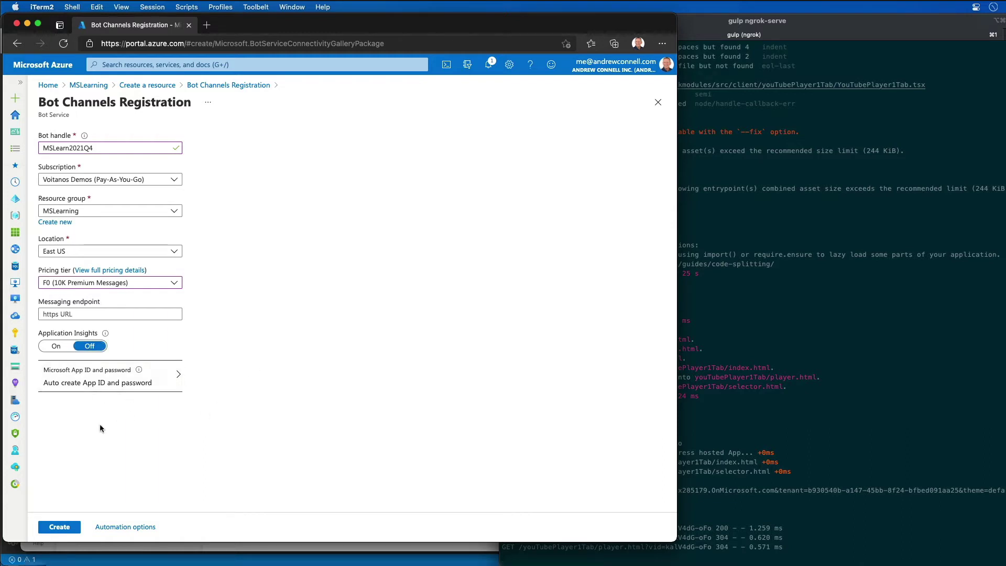
pyautogui.click(60, 527)
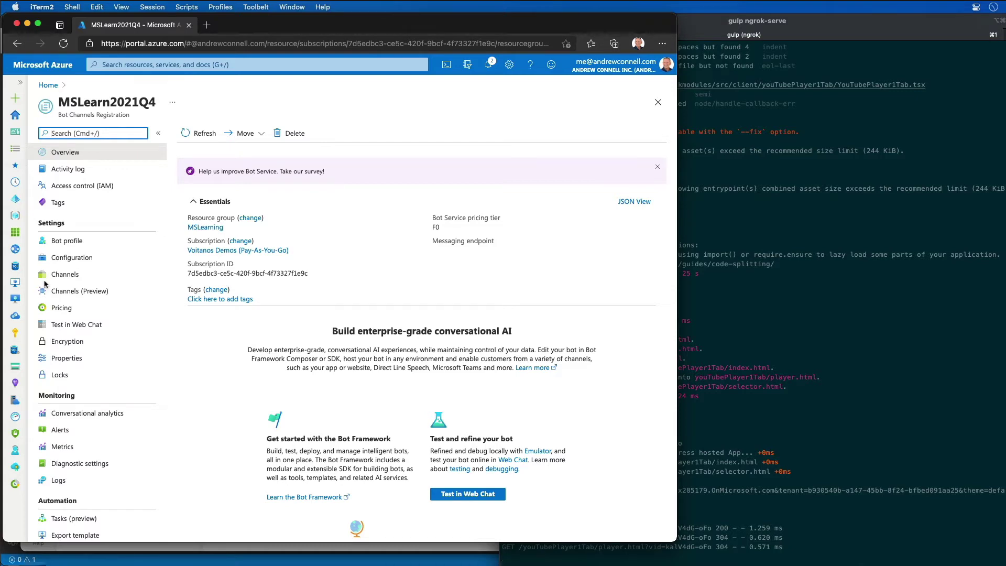
# - Add Microsoft Teams as a channel of MSLearn2021Q4, accepting the terms, and return to Channels
pyautogui.click(62, 276)
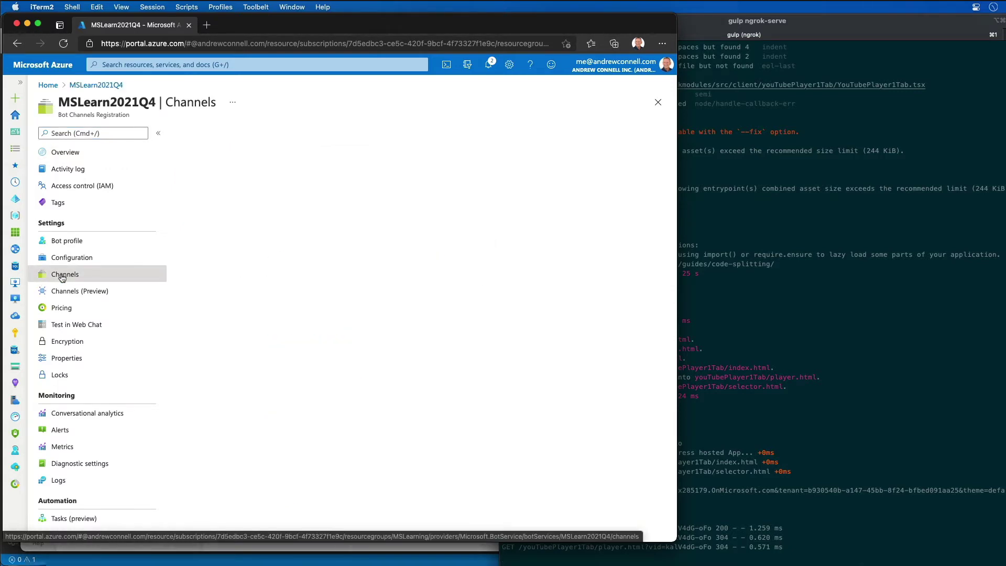
pyautogui.click(283, 343)
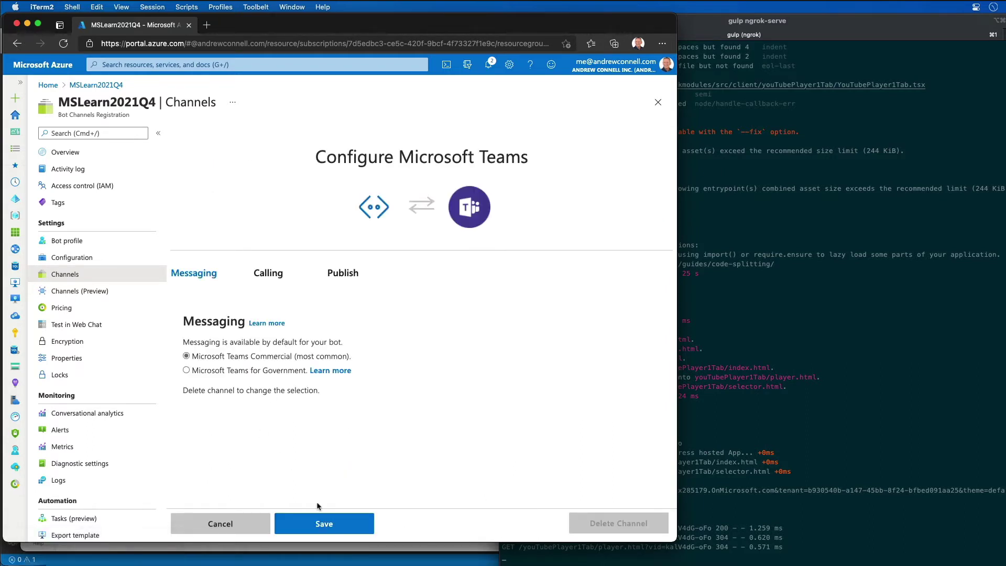
pyautogui.click(325, 524)
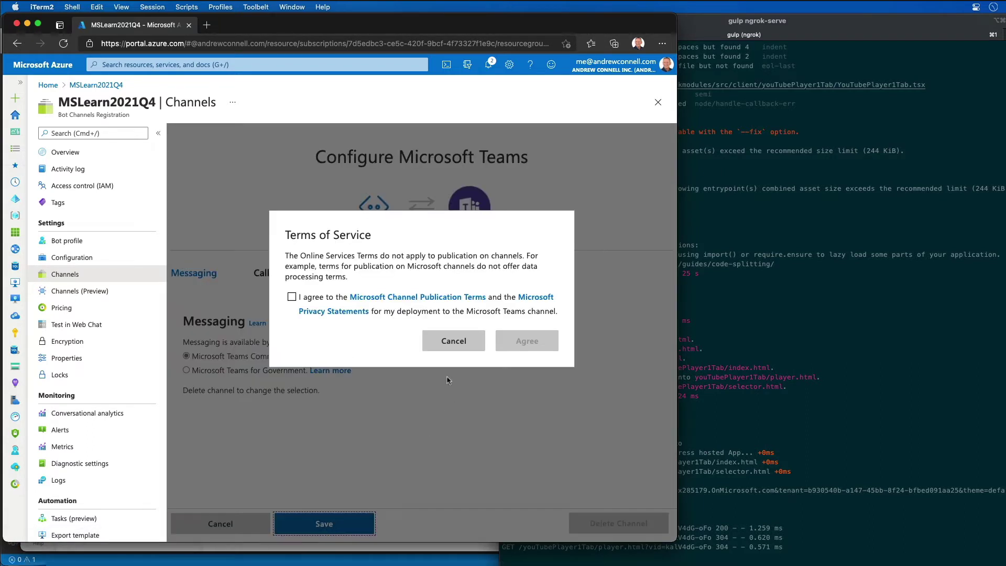
pyautogui.click(332, 301)
pyautogui.click(527, 341)
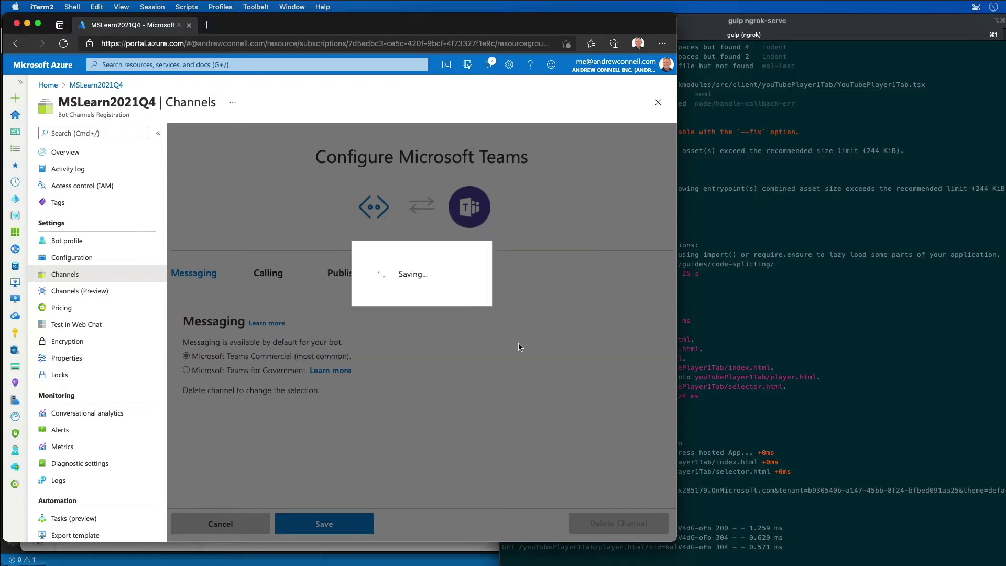
pyautogui.click(73, 240)
pyautogui.click(76, 274)
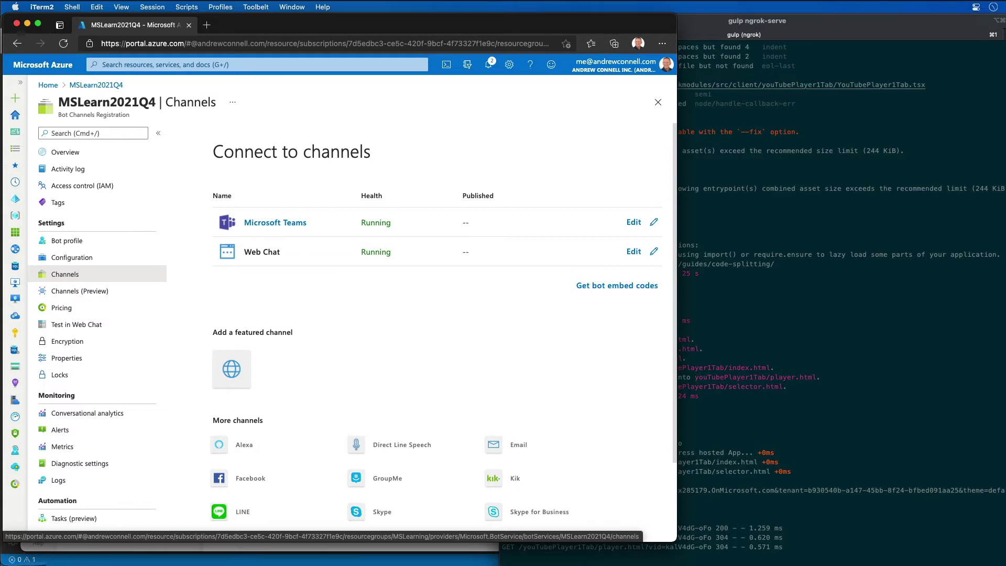
# - Copy the Microsoft App ID value from the bot's Configuration page
pyautogui.click(72, 257)
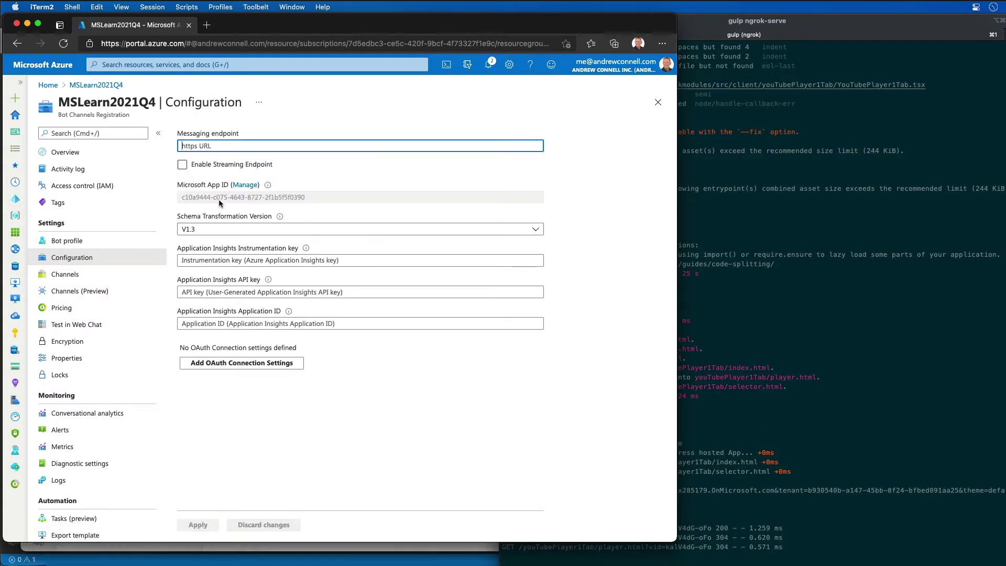
pyautogui.moveTo(183, 199); pyautogui.dragTo(292, 206)
pyautogui.rightClick(292, 204)
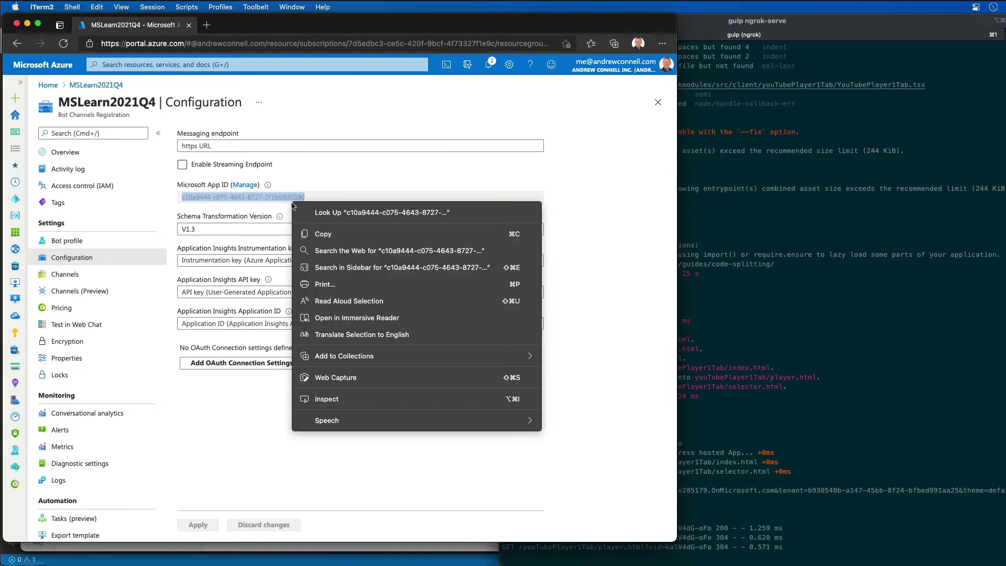
pyautogui.click(320, 235)
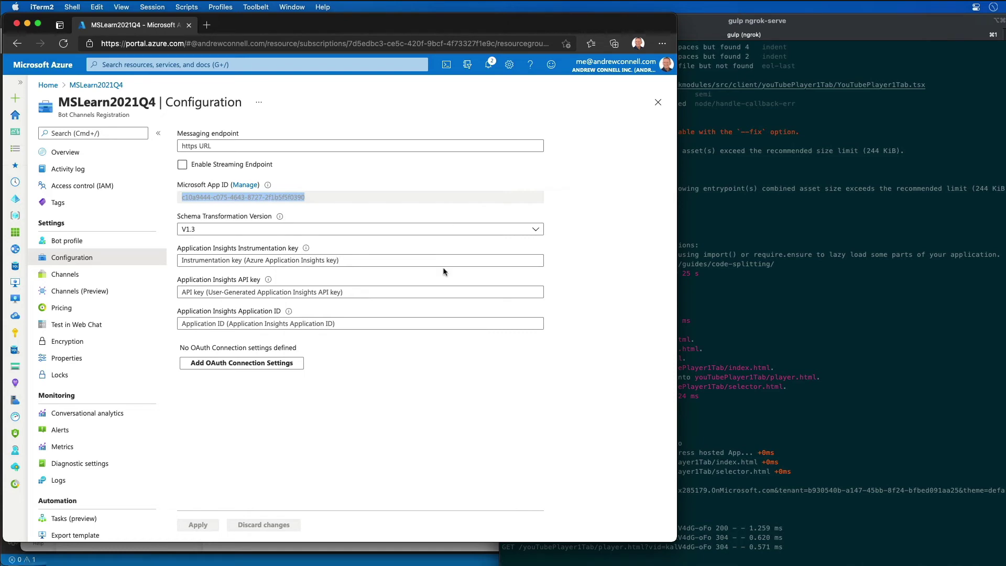
# - Paste the App ID into the VS Code scratch file beneath 'bot' and 'id' labels
pyautogui.press('super+Tab')
pyautogui.press('super+v')
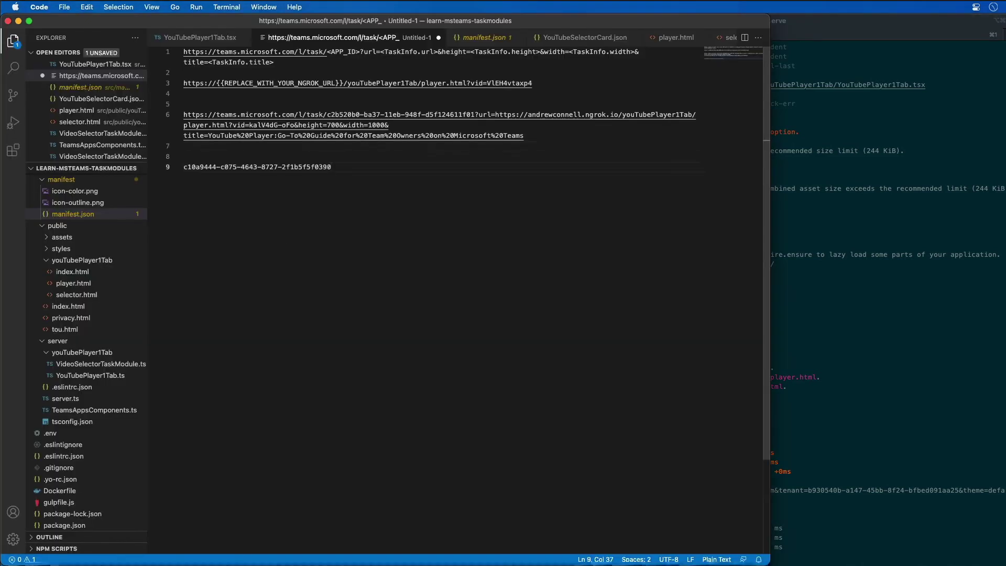
pyautogui.click(184, 157)
pyautogui.write('bot')
pyautogui.press('Return')
pyautogui.write('id')
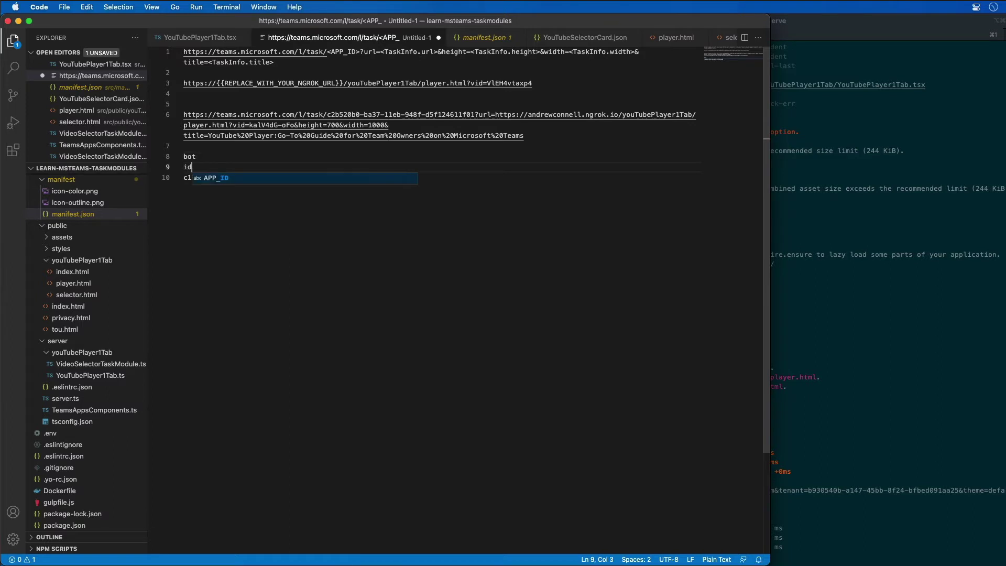
# - Indent the App ID and add a 'secret' label with an indented empty line below
pyautogui.press('Escape')
pyautogui.press('Down')
pyautogui.press('Home')
pyautogui.press('Tab')
pyautogui.press('End')
pyautogui.press('Return')
pyautogui.write('sec')
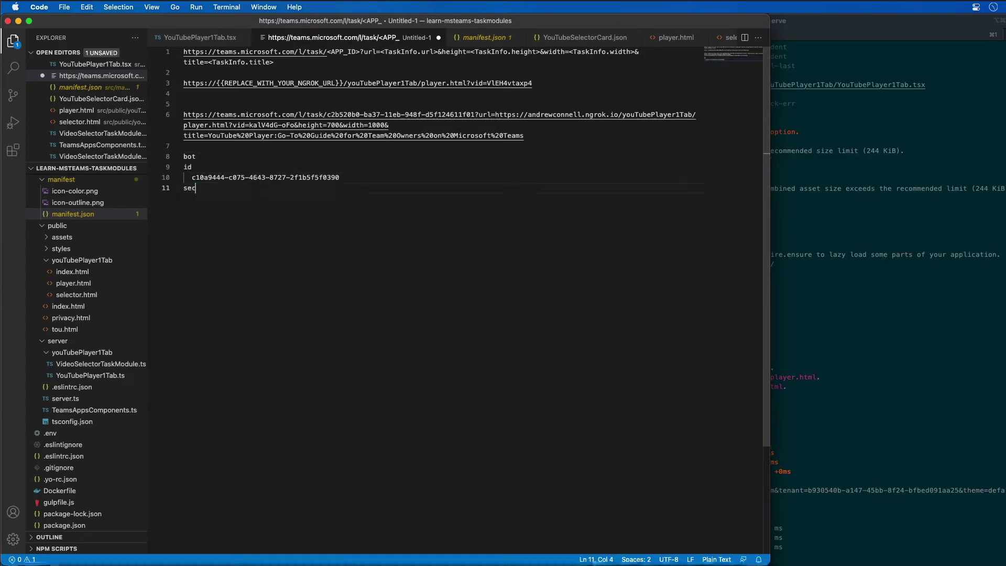
pyautogui.write('ret')
pyautogui.press('Return')
pyautogui.press('Tab')
# - Create a new client secret with default expiry and paste its value under 'secret' in VS Code
pyautogui.press('super+Tab')
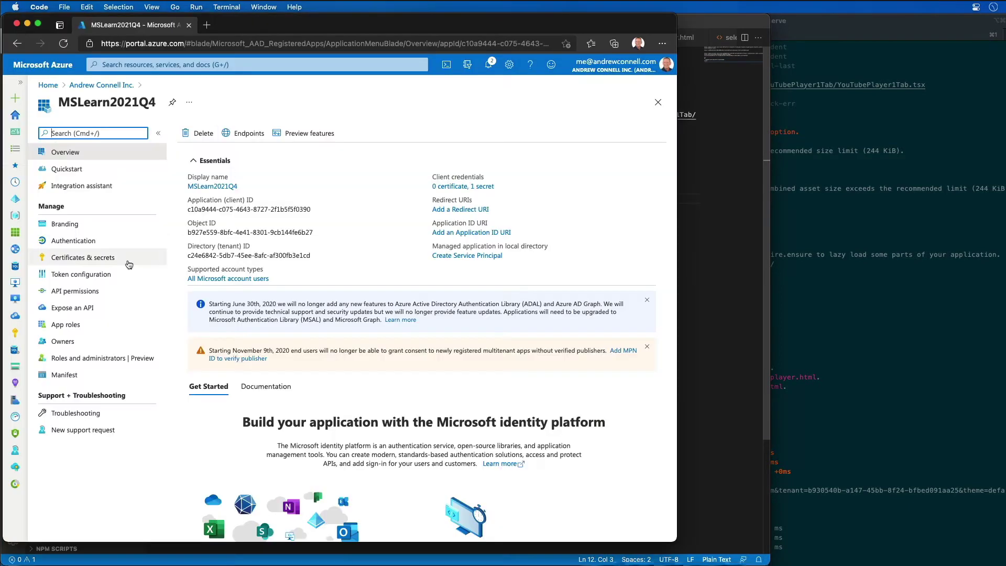
pyautogui.click(100, 263)
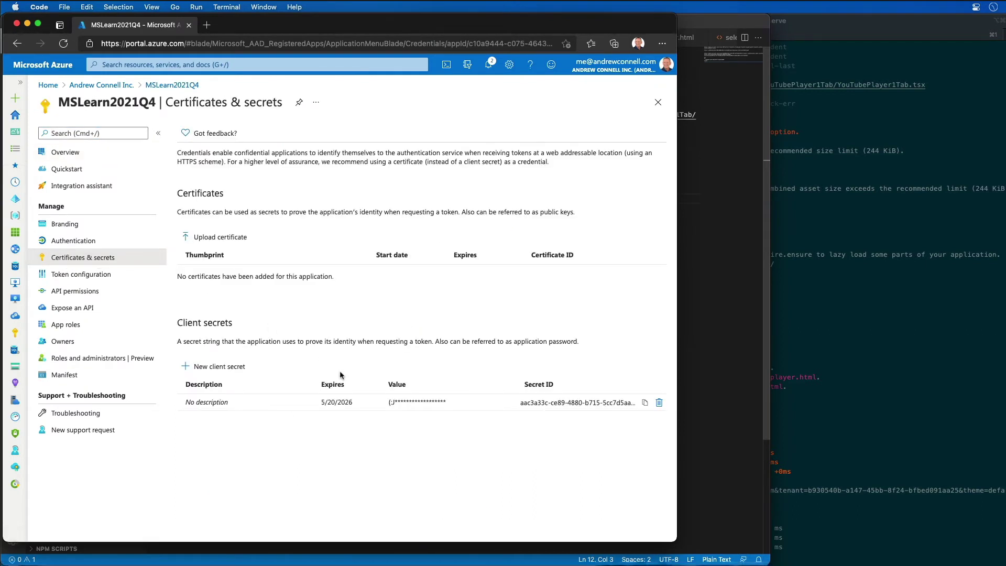
pyautogui.click(215, 366)
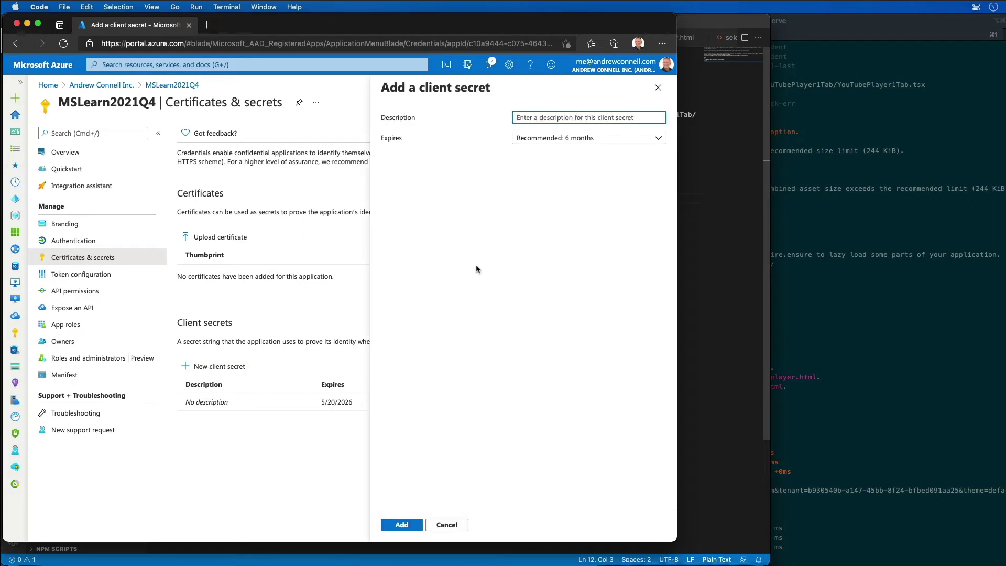
pyautogui.click(401, 524)
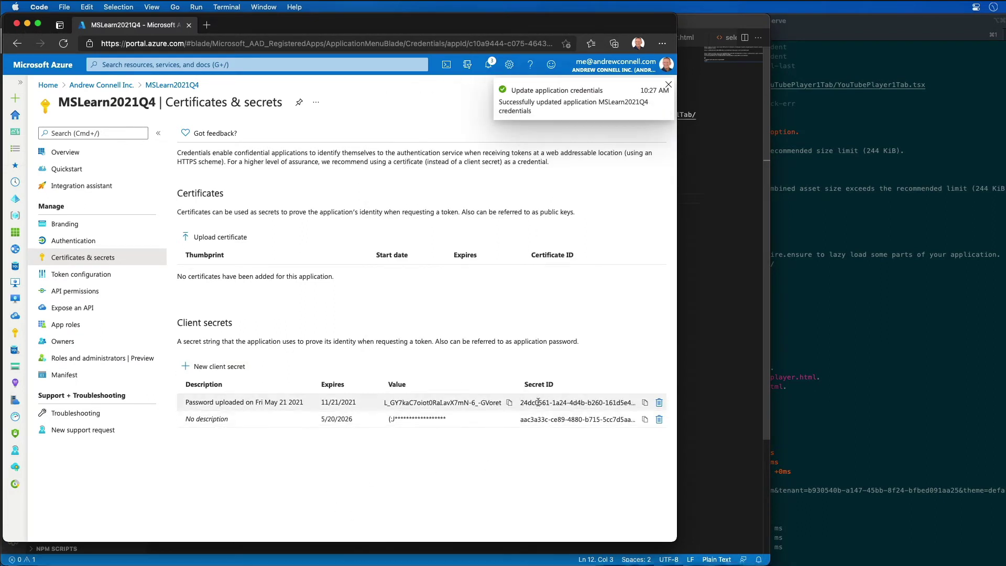
pyautogui.click(509, 403)
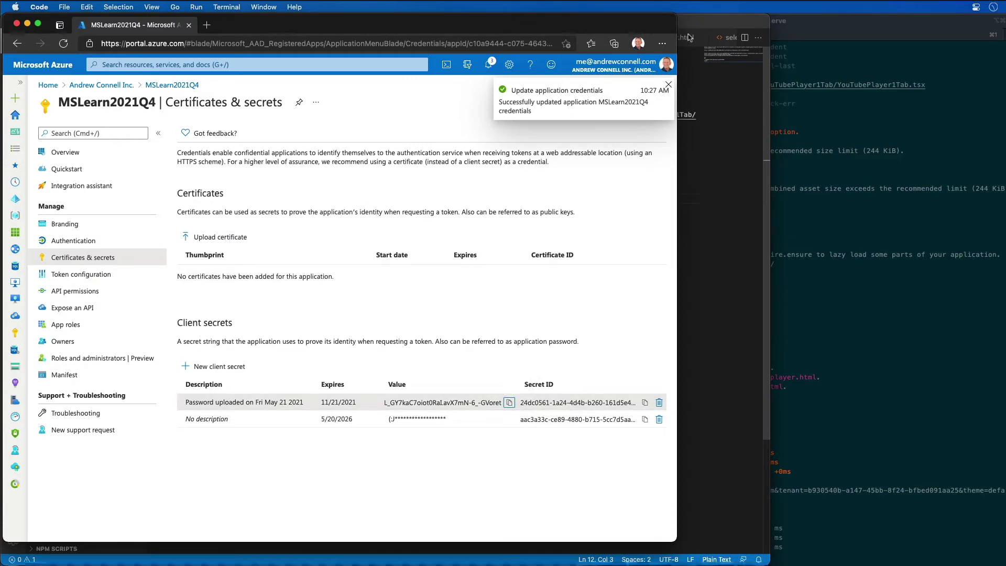
pyautogui.press('super+Tab')
pyautogui.press('super+v')
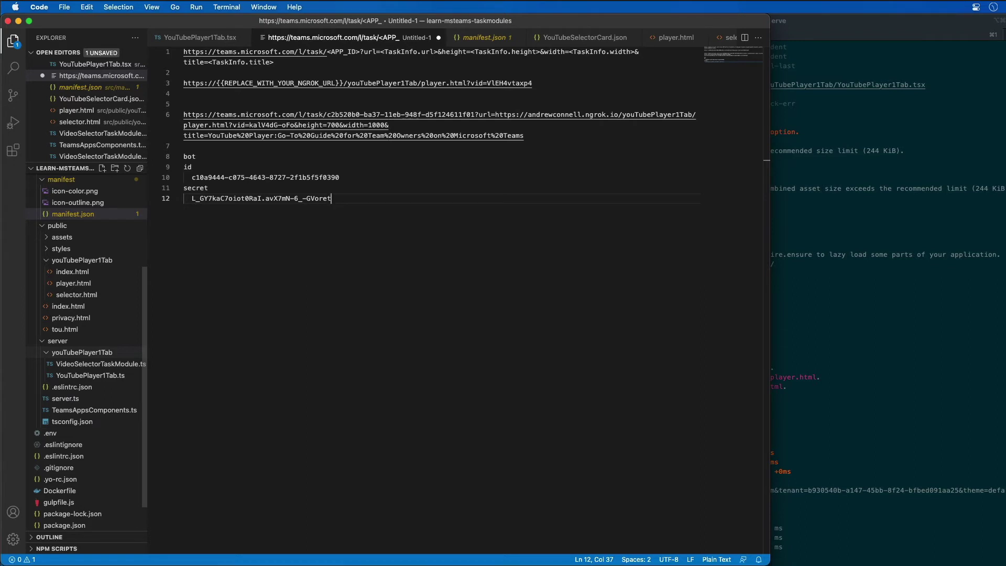
# - In .env, paste the client secret after MICROSOFT_APP_PASSWORD=
pyautogui.press('super+shift+e')
pyautogui.click(95, 433)
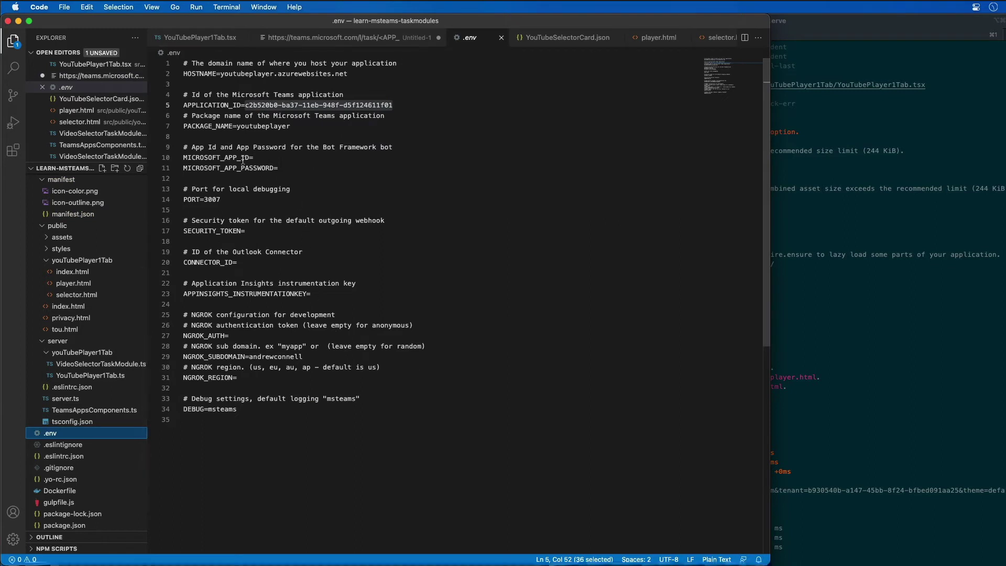
pyautogui.moveTo(194, 159); pyautogui.dragTo(314, 173)
pyautogui.click(314, 172)
pyautogui.press('super+v')
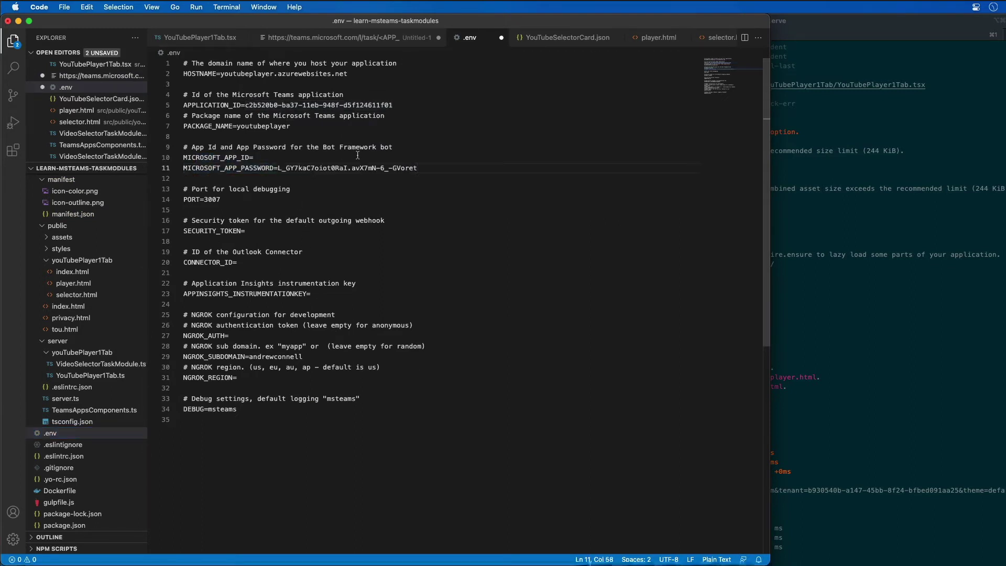
# - Copy the App ID from the scratch note into MICROSOFT_APP_ID= and save .env
pyautogui.hotkey('ctrl', 'Tab')
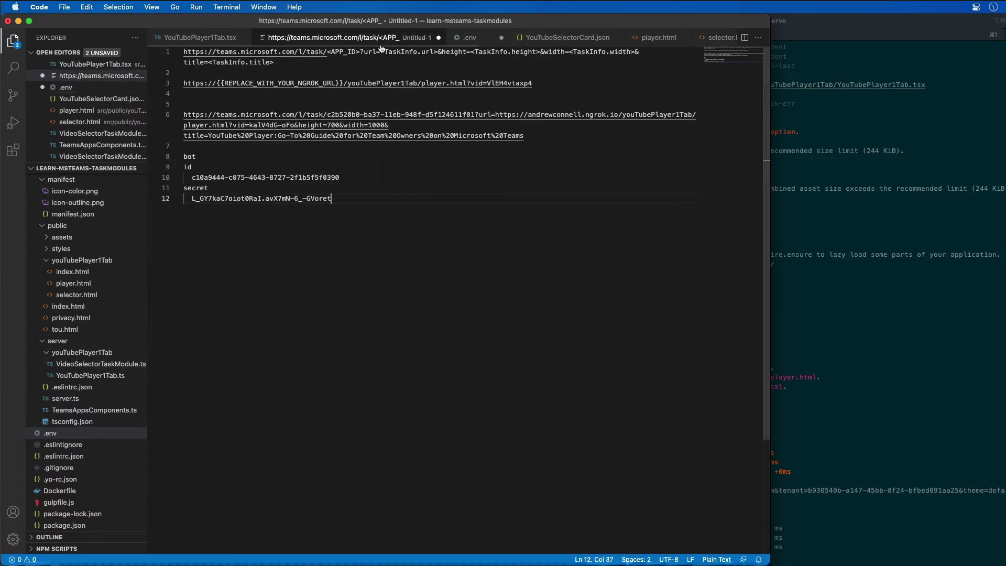
pyautogui.moveTo(192, 177); pyautogui.dragTo(351, 177)
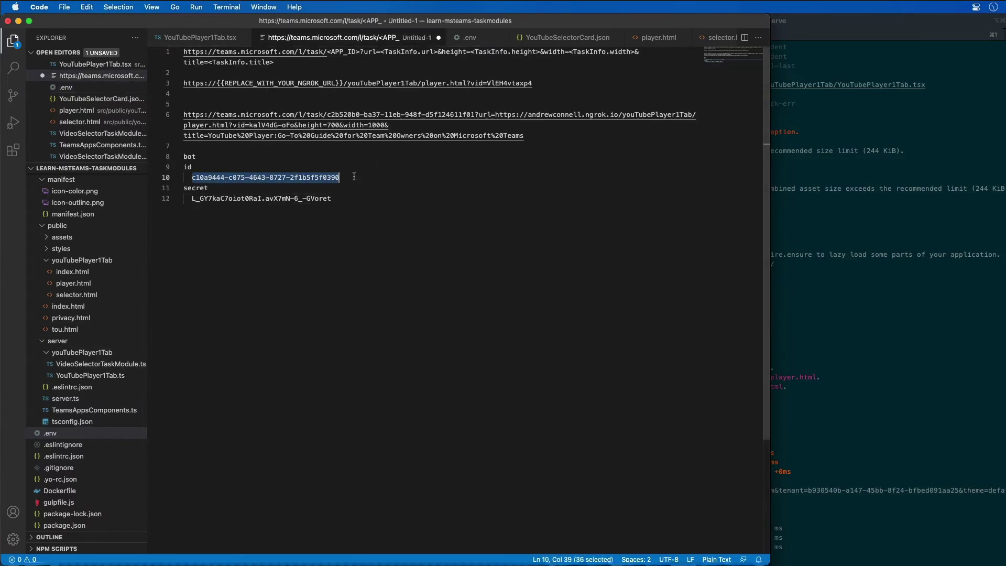
pyautogui.press('super+Tab')
pyautogui.press('super+Tab')
pyautogui.hotkey('ctrl', 'Tab')
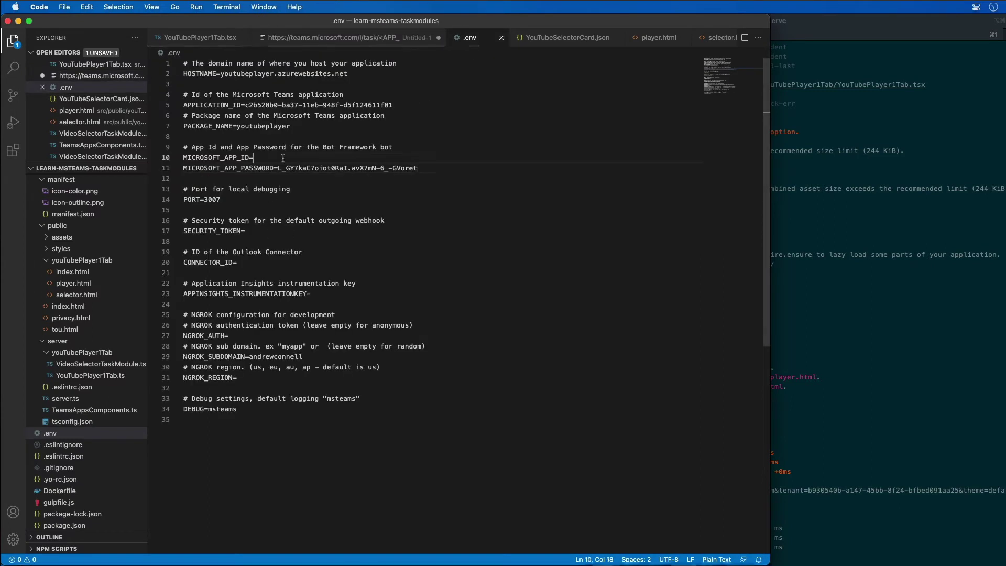
pyautogui.hotkey('ctrl', 'v')
pyautogui.hotkey('ctrl', 's')
pyautogui.press('Down')
pyautogui.press('Down')
pyautogui.press('Down')
pyautogui.press('Down')
pyautogui.press('Down')
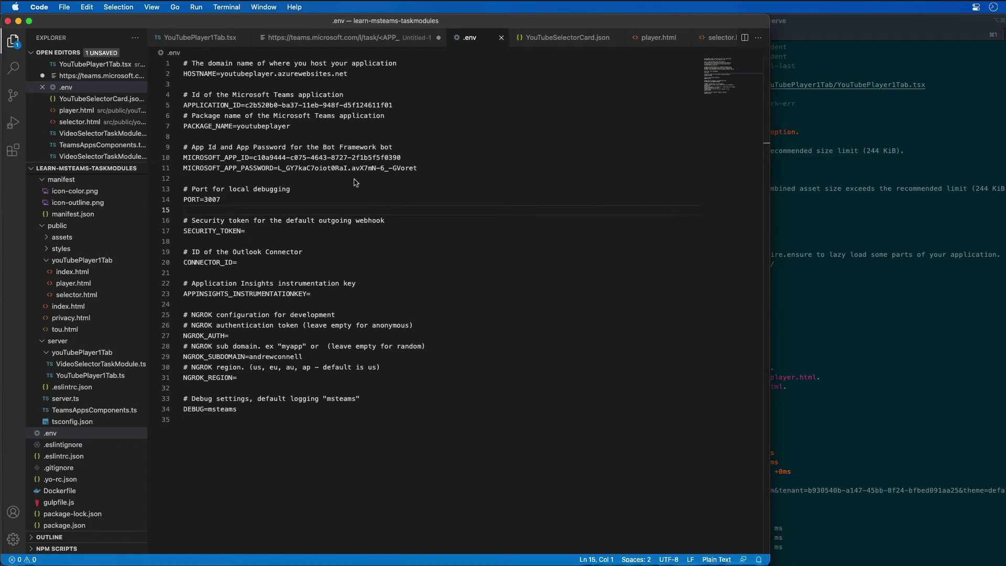
# - Replace manifest.json's empty bots entry with a personal-scope bot using {{MICROSOFT_APP_ID}} and a MentionMe command
pyautogui.click(371, 187)
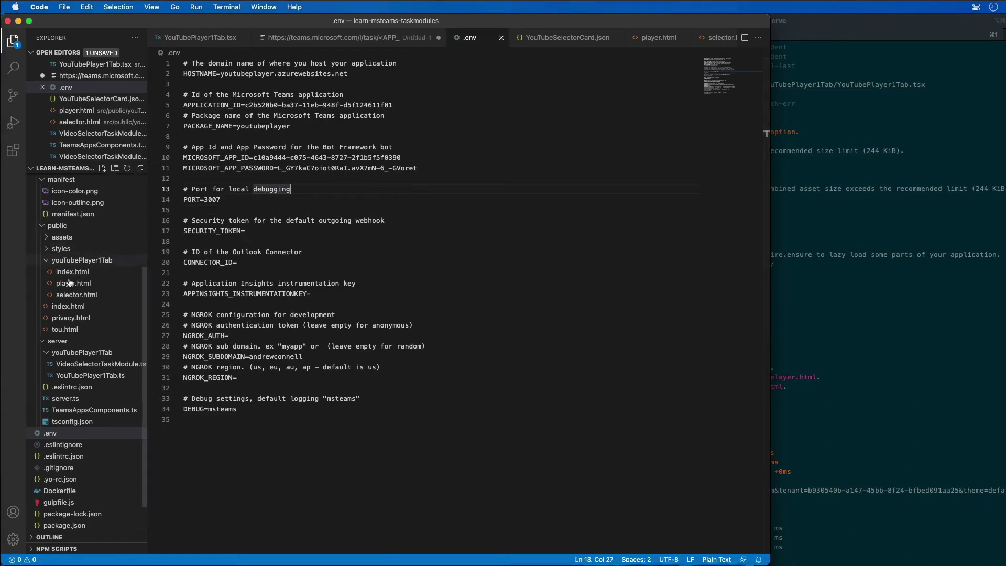
pyautogui.click(73, 214)
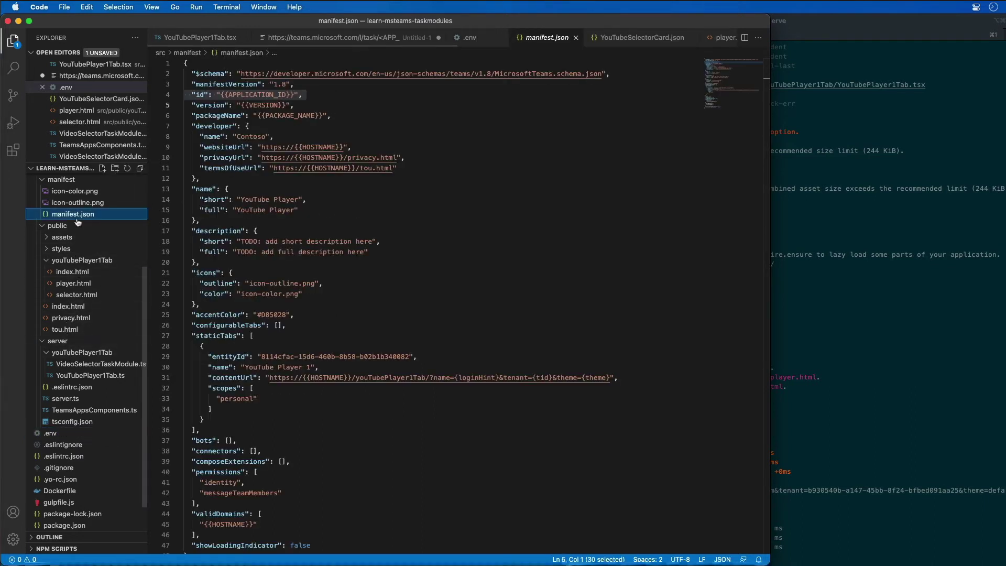
pyautogui.click(166, 442)
pyautogui.press('super+v')
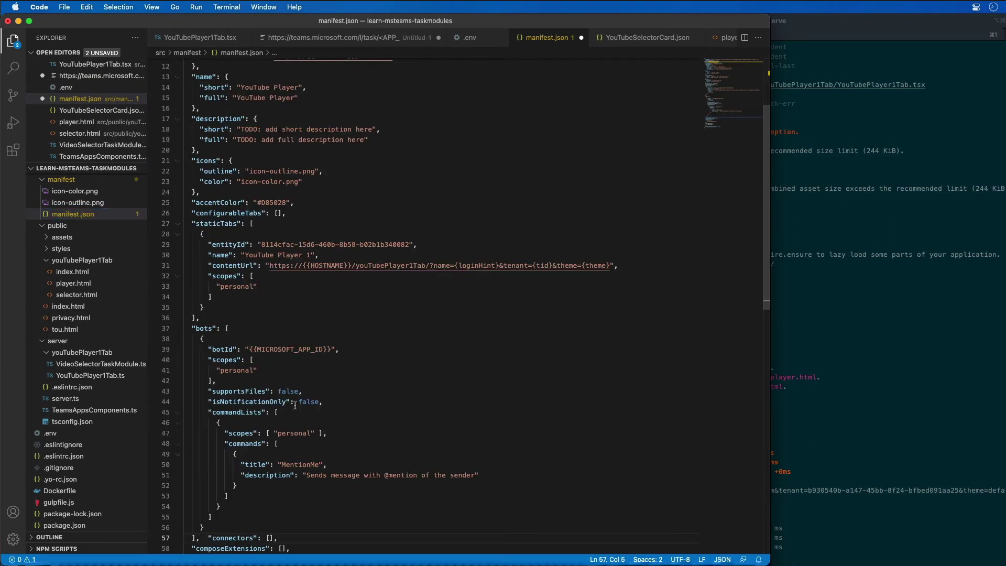
pyautogui.press('Return')
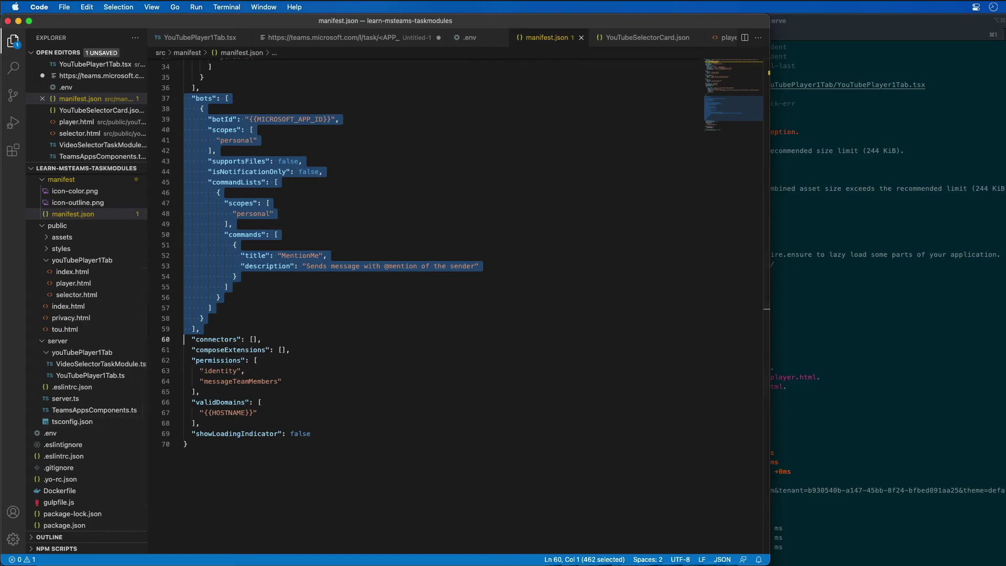
# - Create a learningTeamsBot folder inside the server folder
pyautogui.click(324, 350)
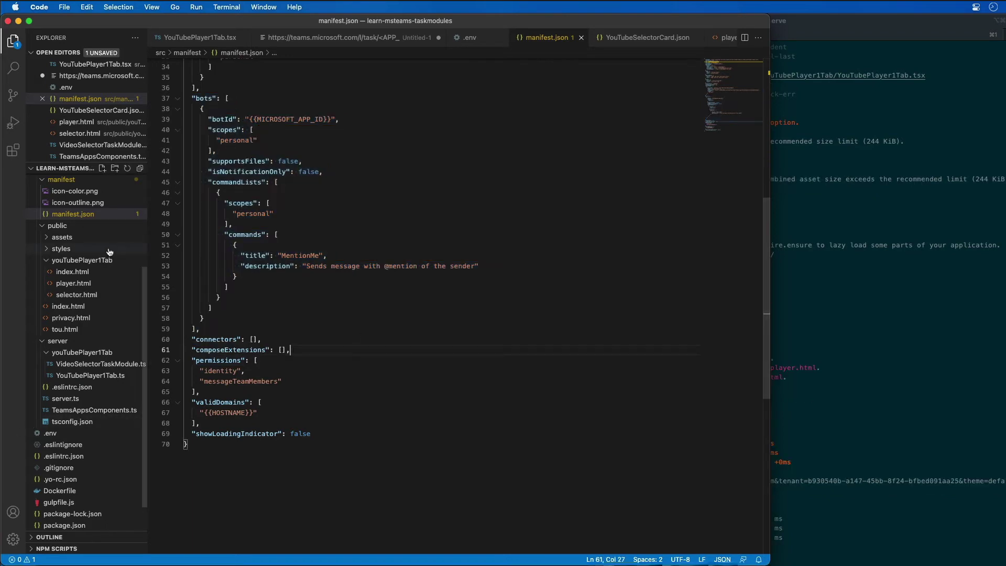
pyautogui.rightClick(60, 342)
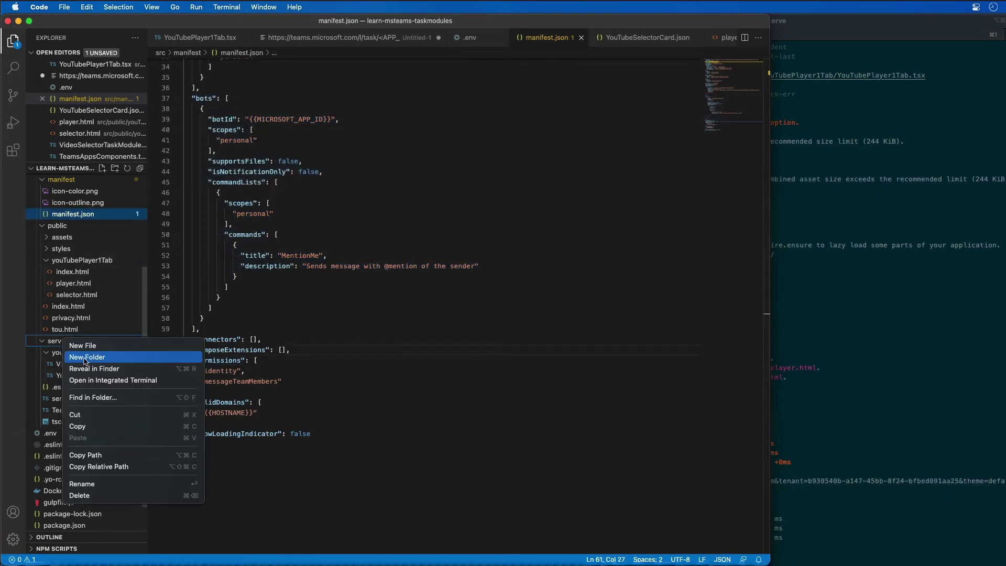
pyautogui.click(144, 417)
pyautogui.write('learningTeamsBot')
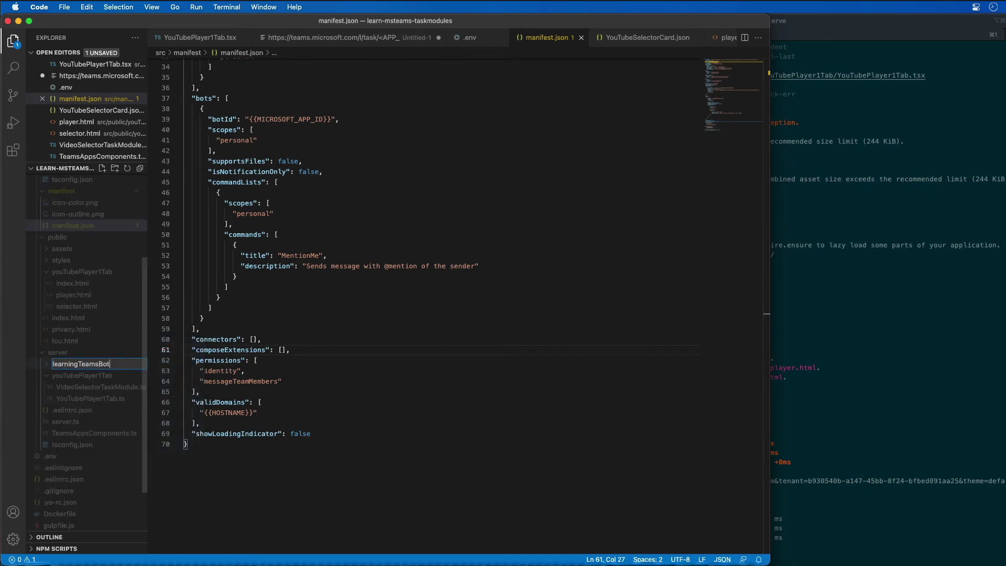
pyautogui.press('Return')
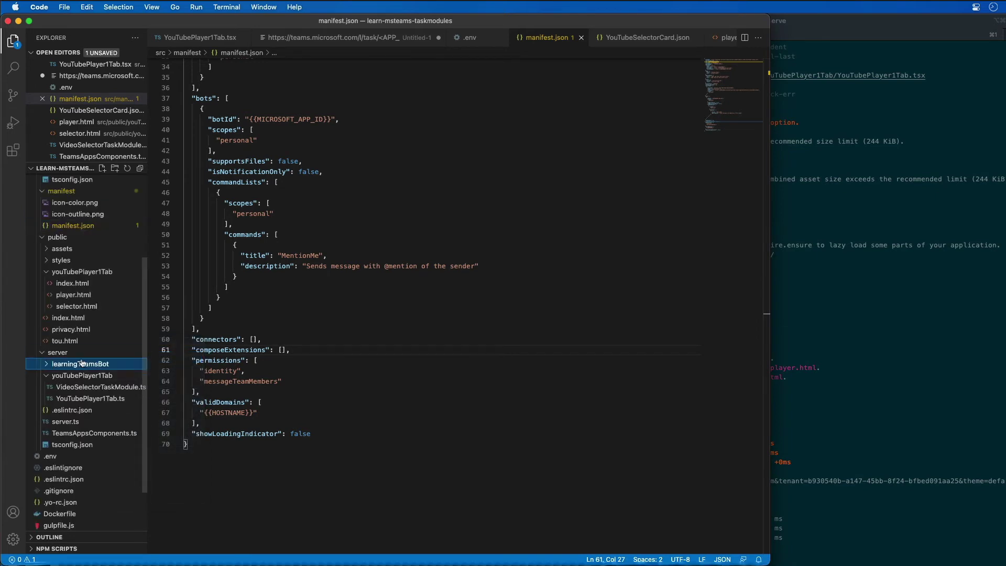
# - Add learningTeamsBot.ts to that folder and paste in the LearningTeamsBot class code
pyautogui.rightClick(78, 365)
pyautogui.click(91, 368)
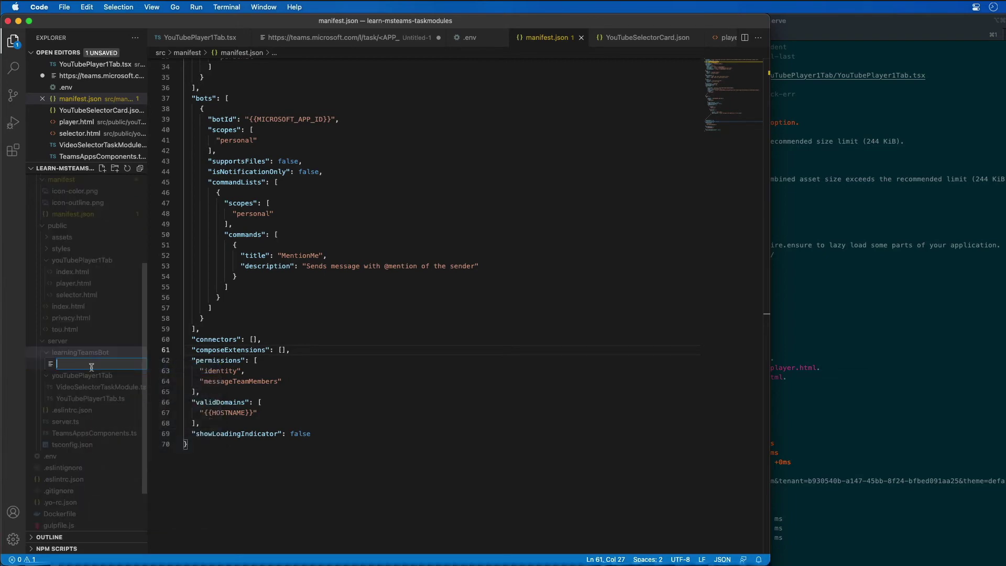
pyautogui.write('learningTeamsBot.ts')
pyautogui.press('Return')
pyautogui.press('super+v')
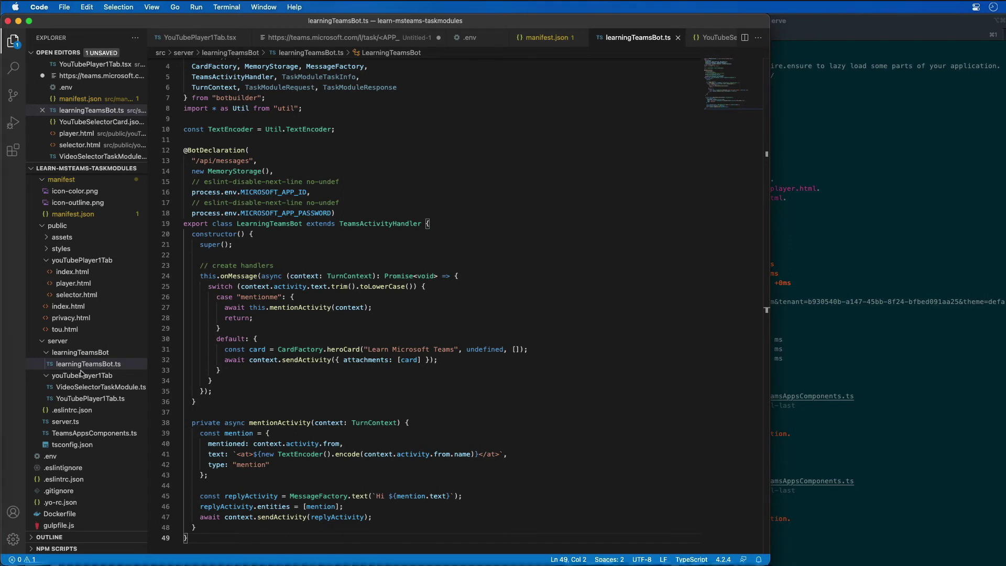
# - Add export * from "./learningTeamsBot/learningTeamsBot"; as line 6 of TeamsAppsComponents.ts and check the build output
pyautogui.click(94, 433)
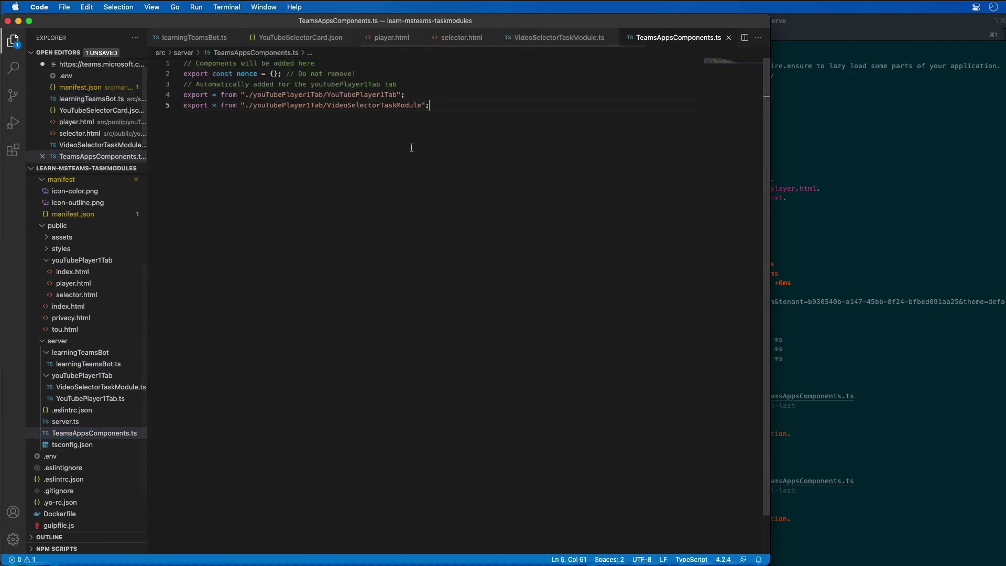
pyautogui.press('Return')
pyautogui.hotkey('ctrl', 'v')
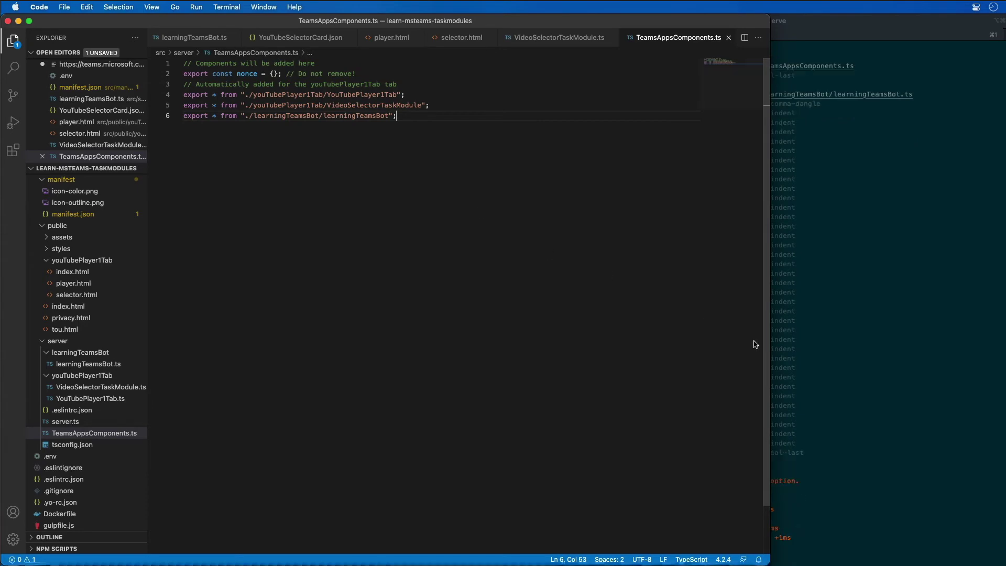
pyautogui.click(812, 358)
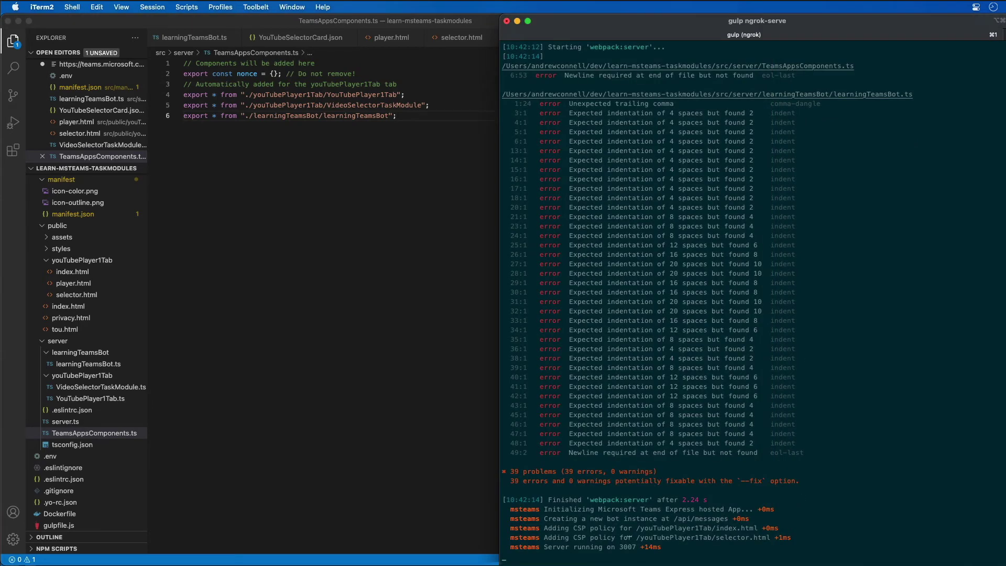
pyautogui.click(348, 319)
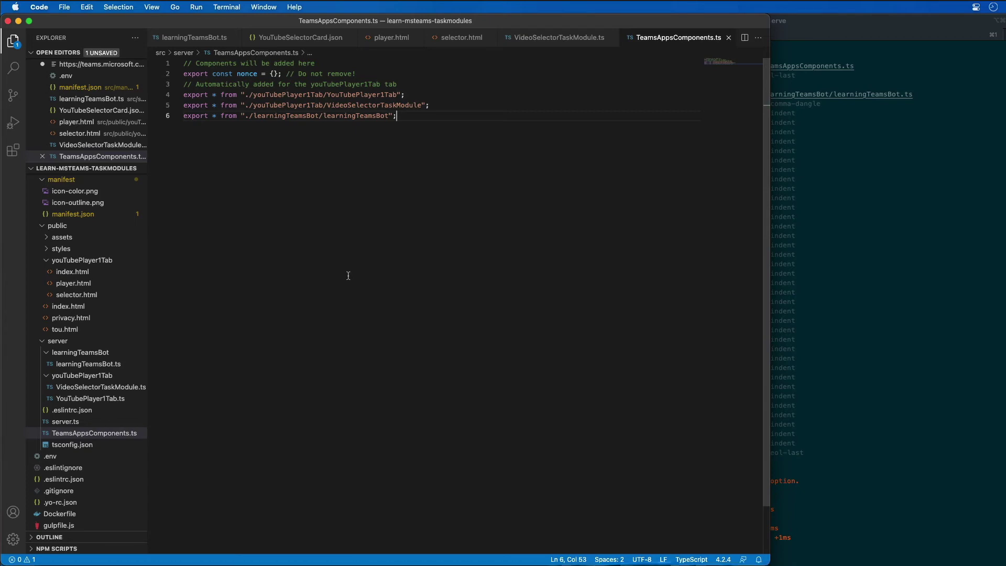
pyautogui.press('super+Tab')
pyautogui.press('super+Tab')
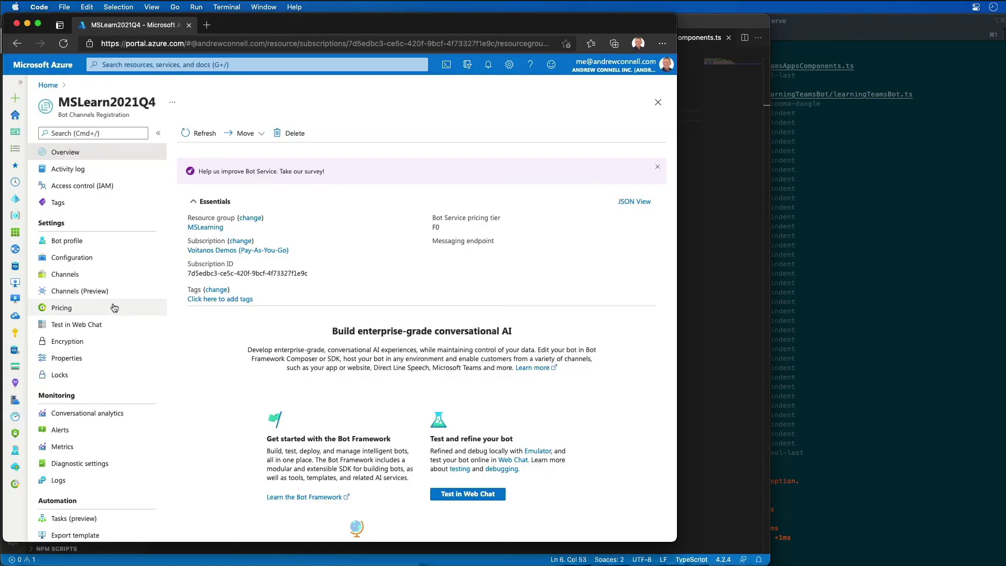
# - Set the bot's Messaging endpoint to the ngrok tunnel URL ending in /api/messages and apply it
pyautogui.click(84, 259)
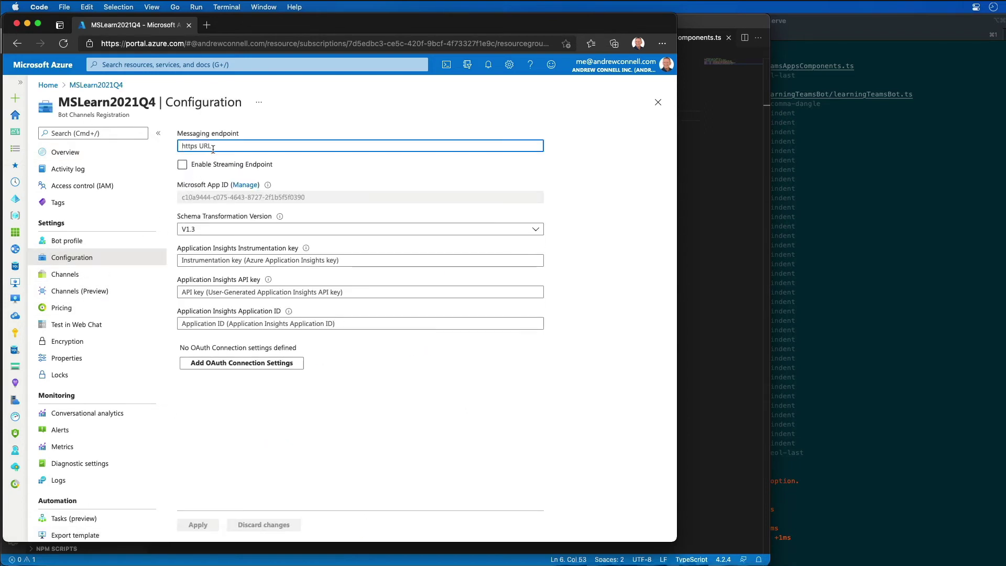
pyautogui.write('https://')
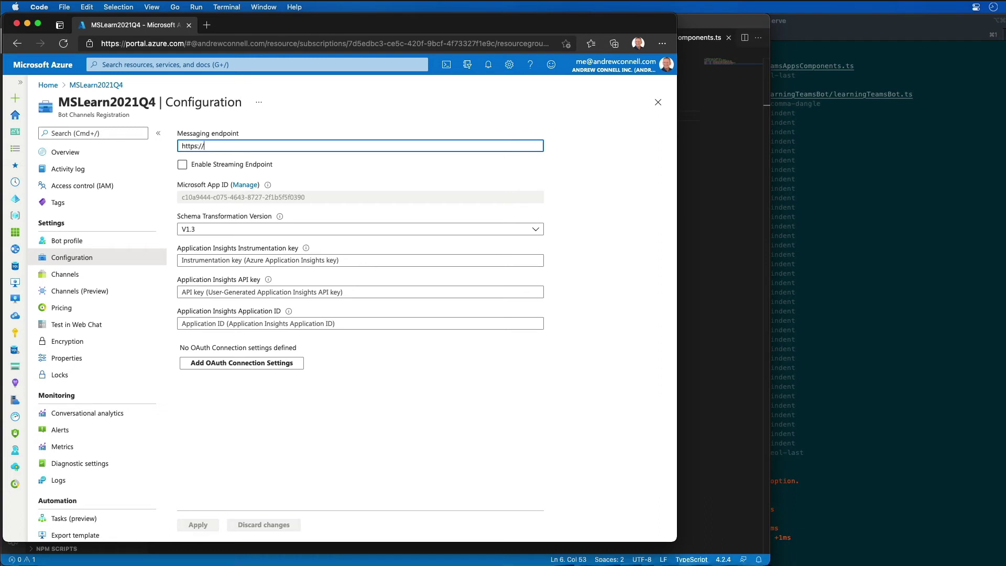
pyautogui.write('andrewconnell.ngrok.io/api/')
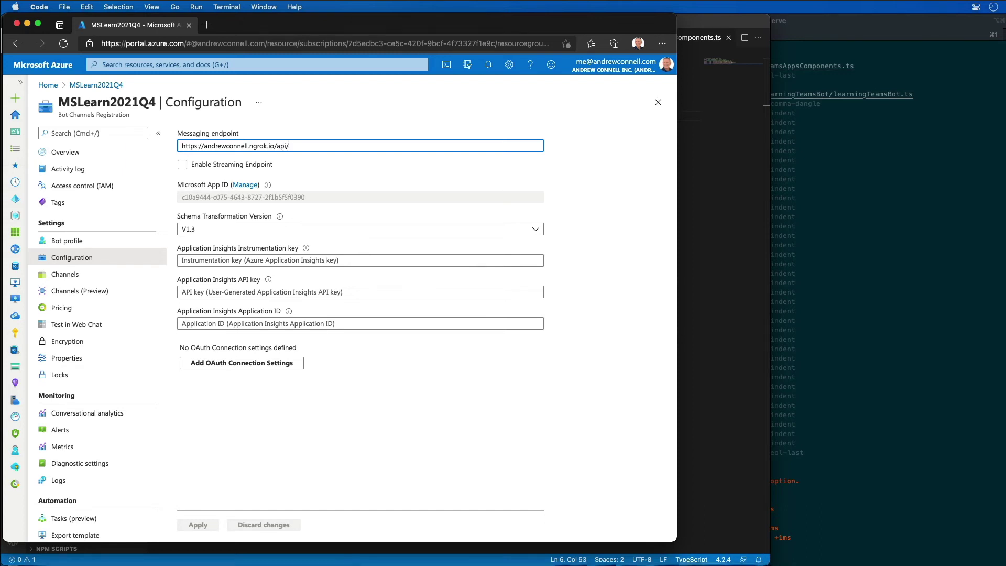
pyautogui.write('messages')
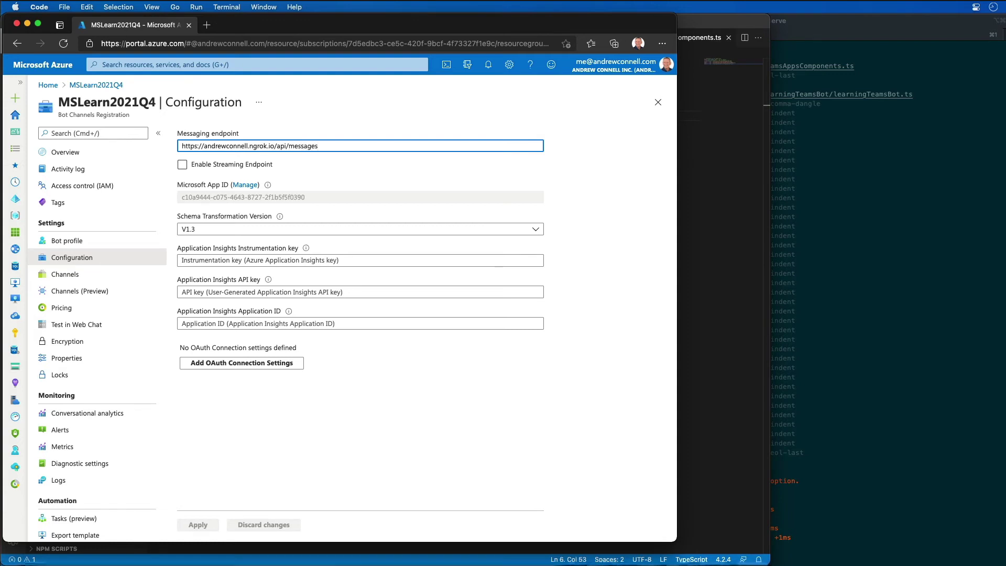
pyautogui.click(282, 445)
pyautogui.click(195, 525)
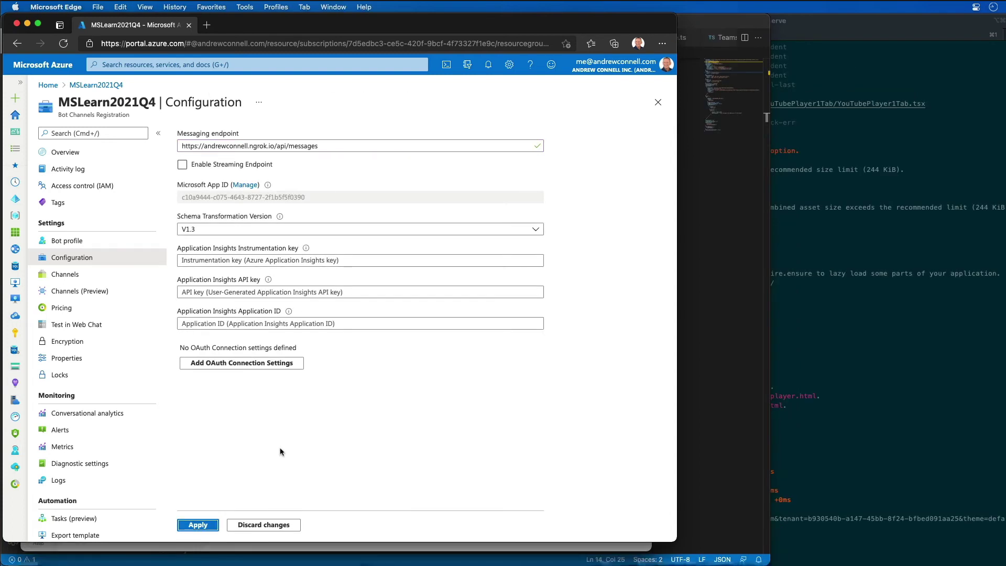
# - Uninstall the YouTube Player app from the More apps list in Teams
pyautogui.click(687, 304)
pyautogui.press('super+Tab')
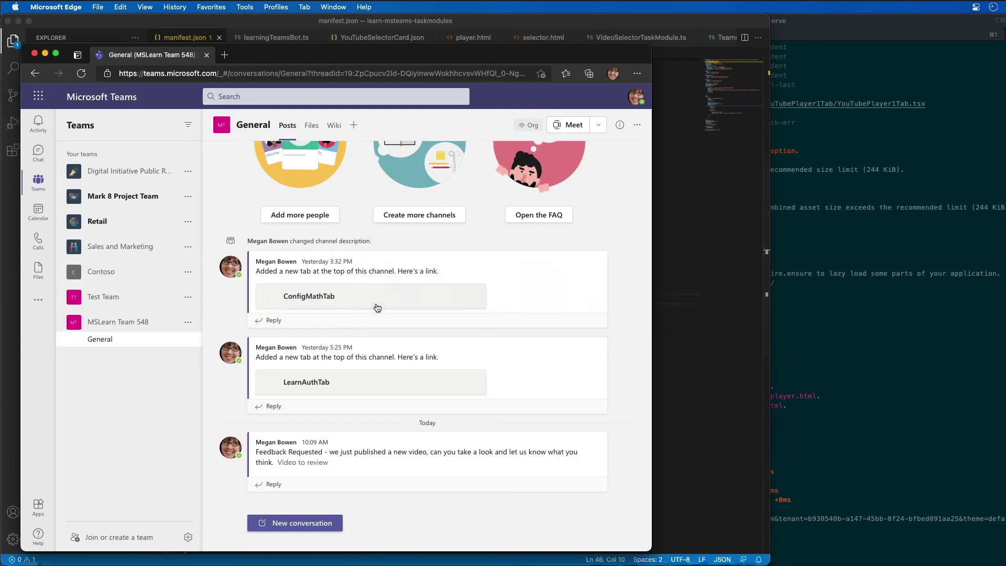
pyautogui.click(40, 305)
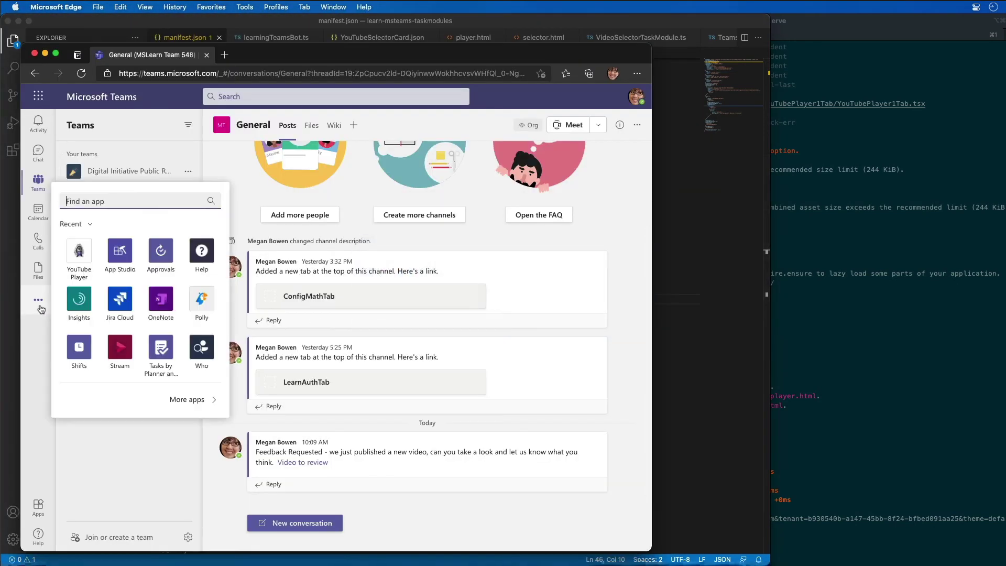
pyautogui.rightClick(83, 266)
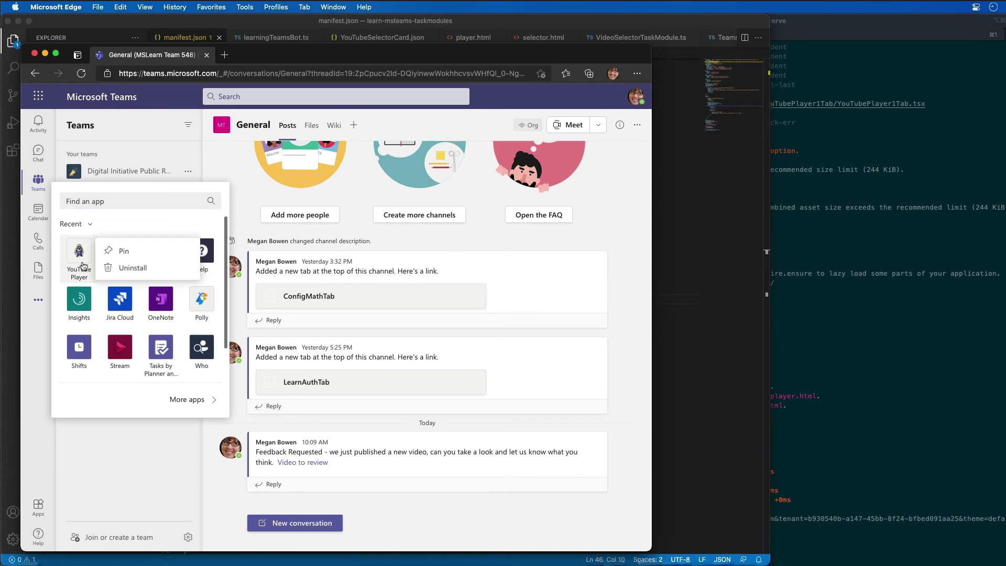
pyautogui.click(120, 272)
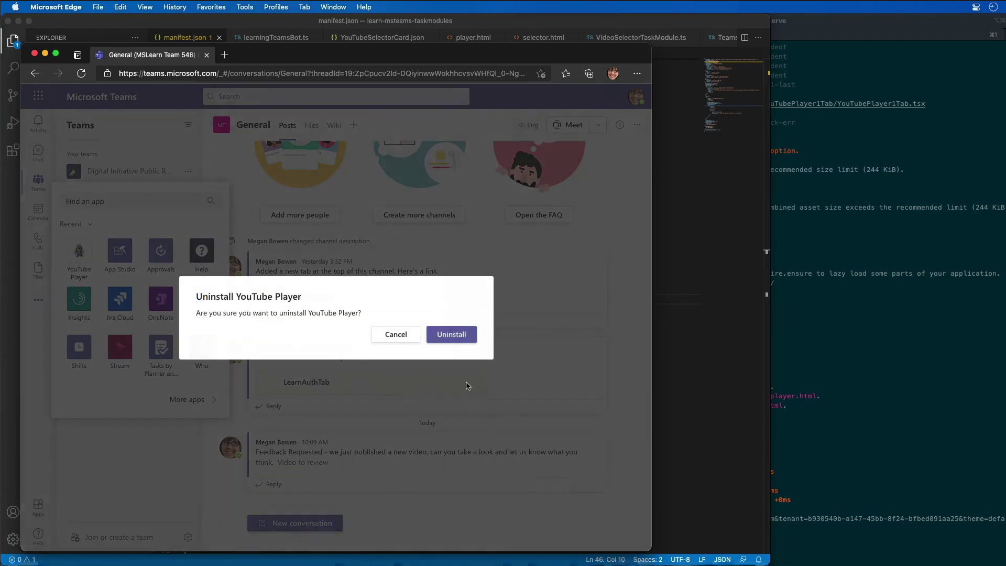
pyautogui.click(471, 340)
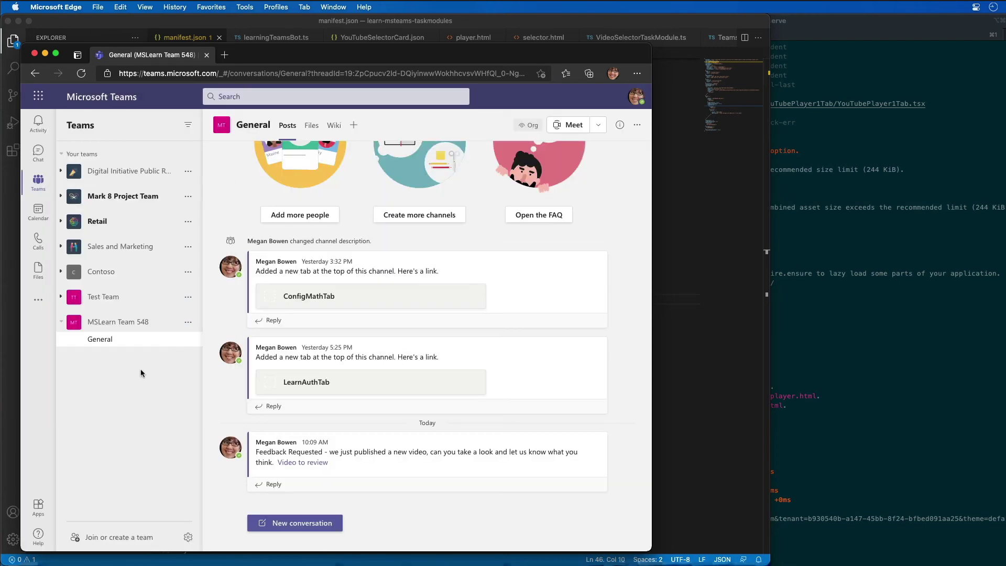
# - Return to MSLearn Team 548's General channel with the recent apps list showing
pyautogui.click(116, 300)
pyautogui.click(110, 341)
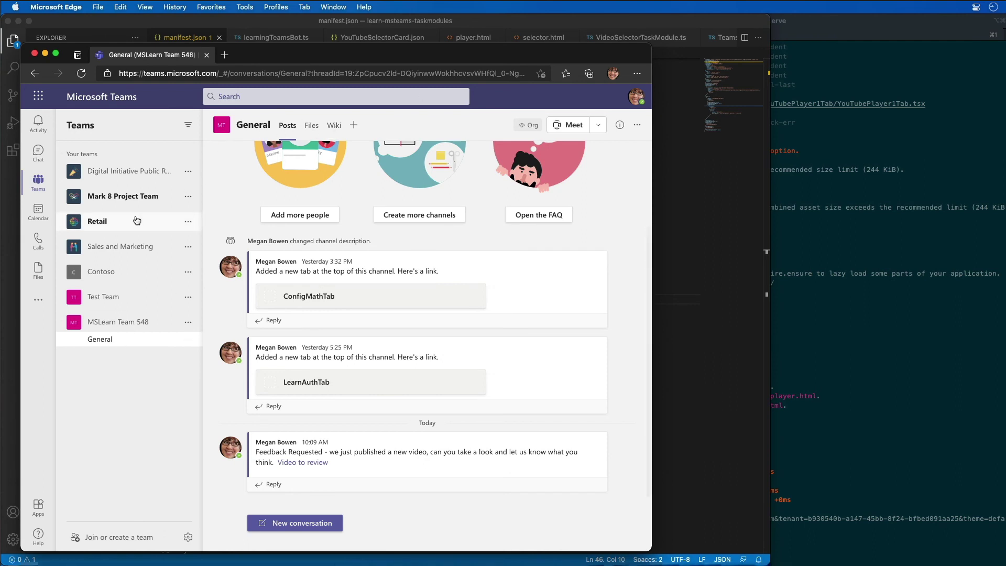
pyautogui.click(38, 299)
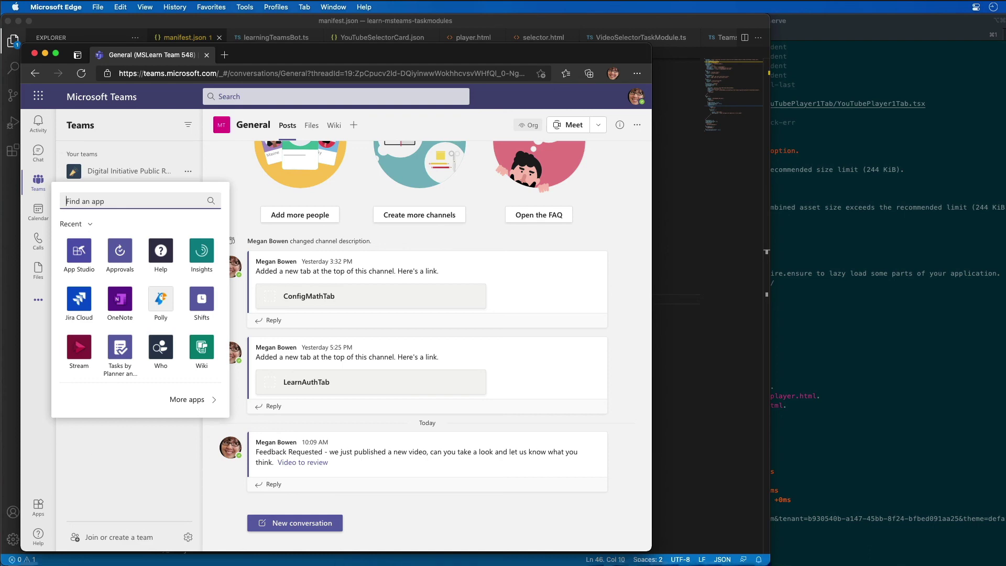
# - Upload youtubeplayer.zip as a custom app for me or my teams
pyautogui.click(189, 400)
pyautogui.click(89, 506)
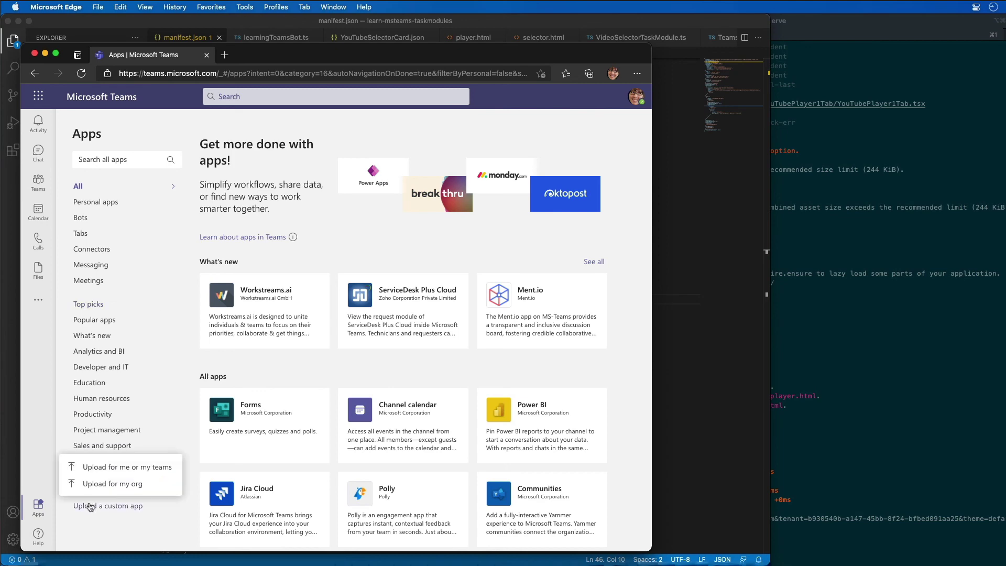
pyautogui.click(120, 468)
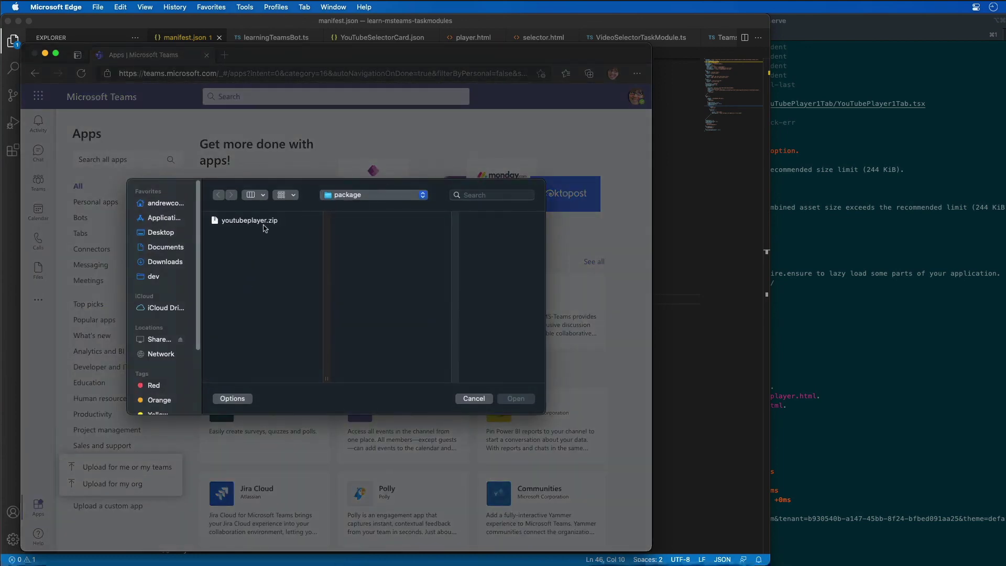
pyautogui.click(264, 224)
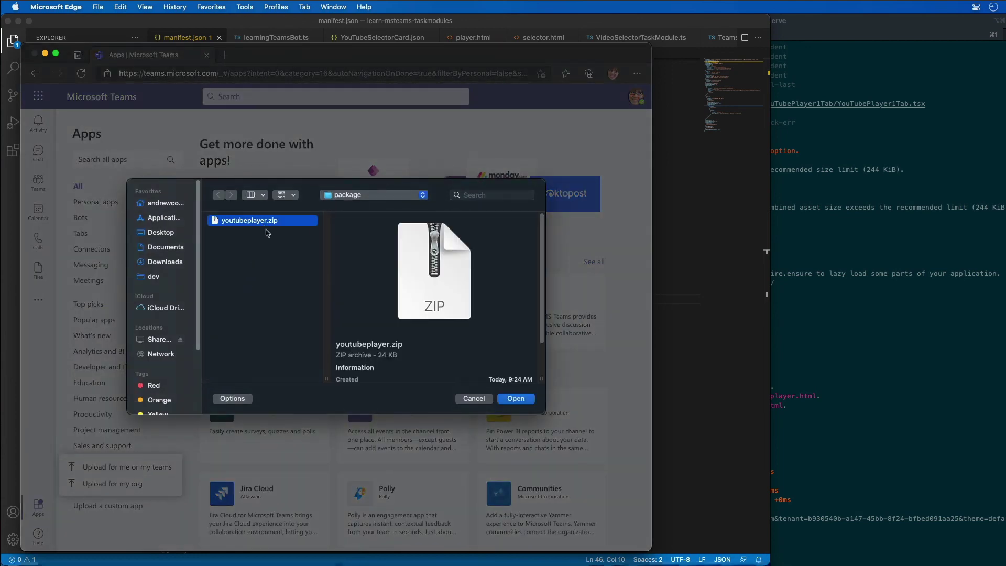
pyautogui.click(516, 398)
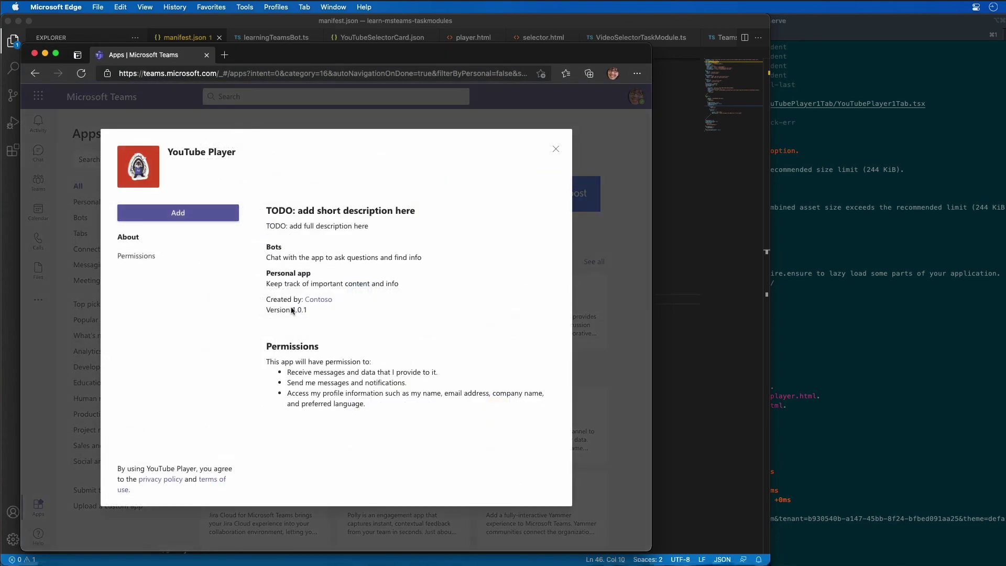
# - Review the Bots and Personal app descriptions, then add the YouTube Player app
pyautogui.moveTo(273, 257); pyautogui.dragTo(333, 257)
pyautogui.moveTo(278, 283); pyautogui.dragTo(328, 283)
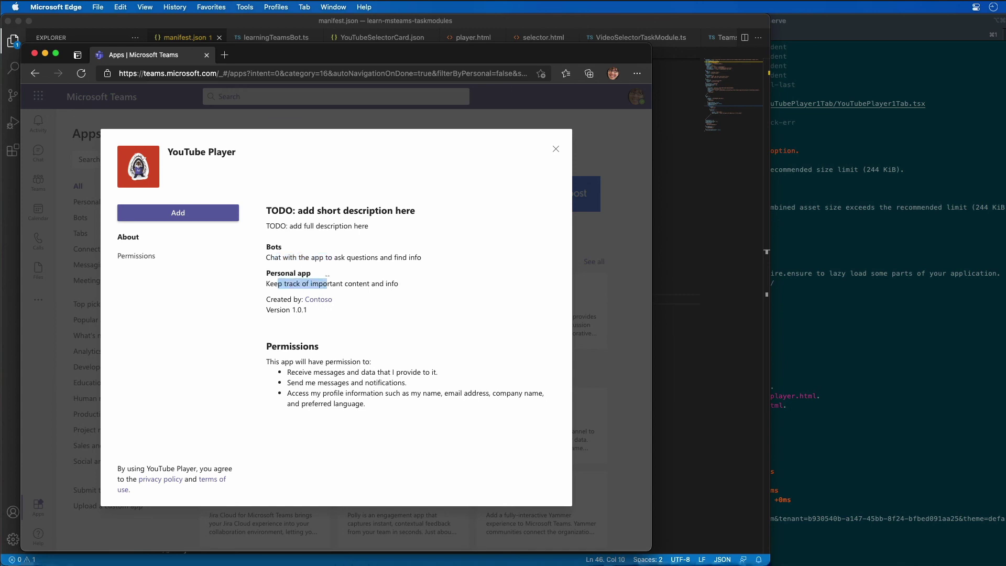
pyautogui.click(161, 266)
pyautogui.click(178, 214)
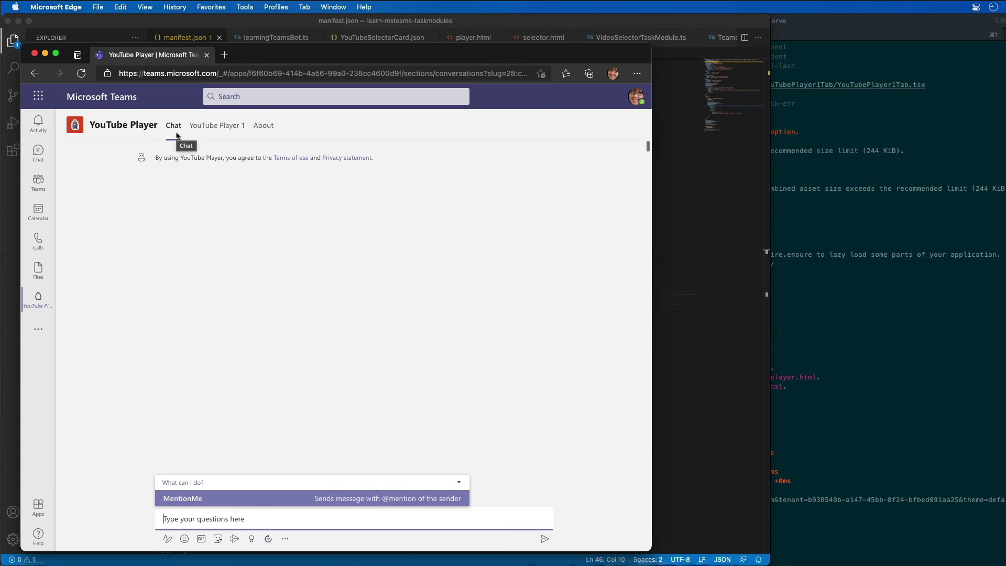
# - Send the MentionMe command to the YouTube Player bot and dismiss the mention toast
pyautogui.click(182, 498)
pyautogui.click(544, 538)
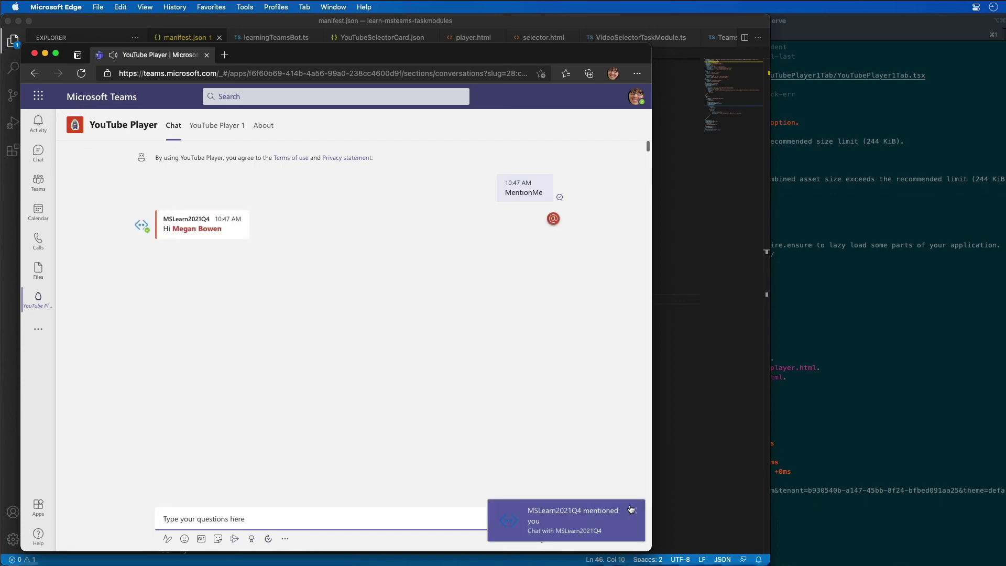
pyautogui.click(632, 507)
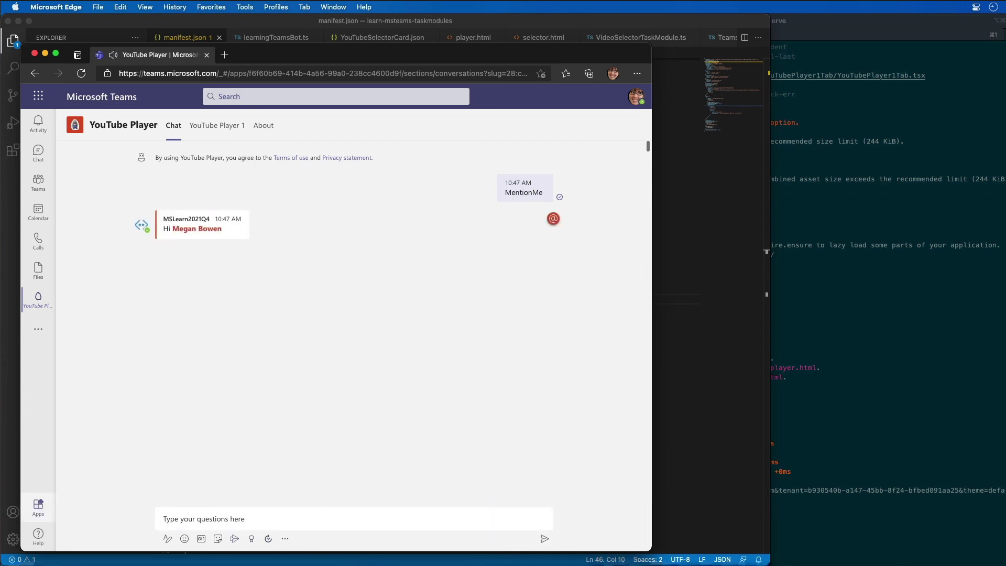
# - Send 'hello' to the bot in the chat
pyautogui.click(245, 518)
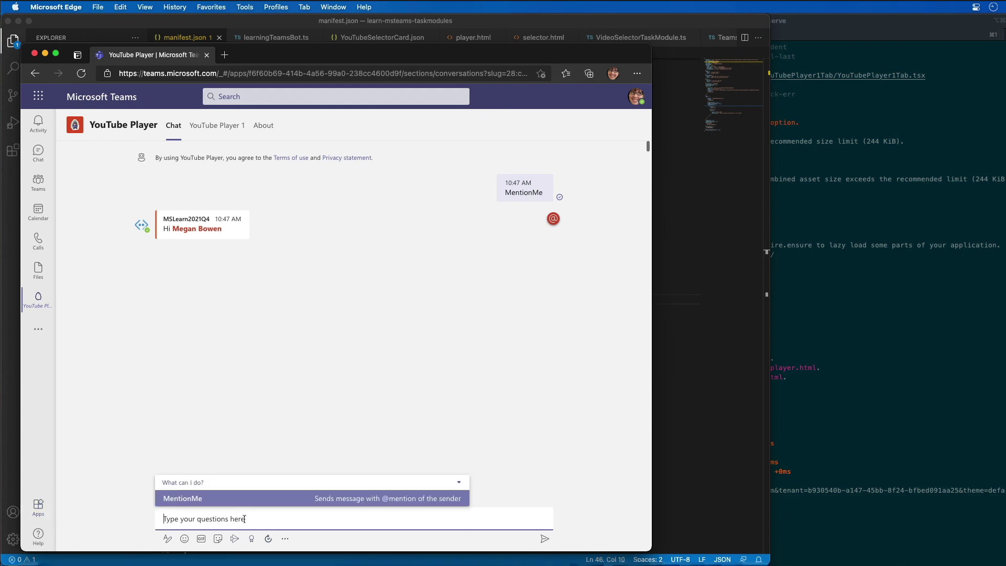
pyautogui.write('hello')
pyautogui.press('Return')
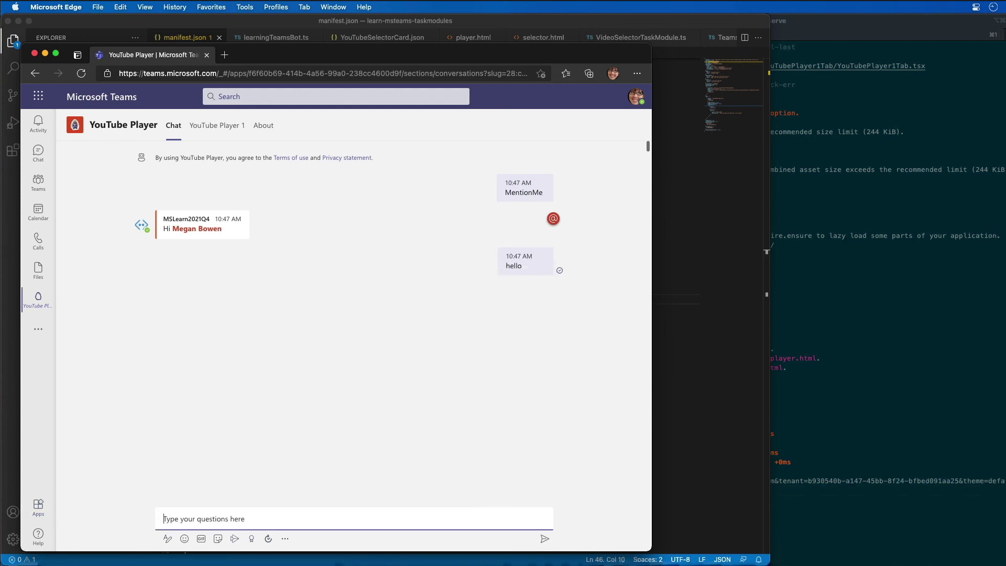